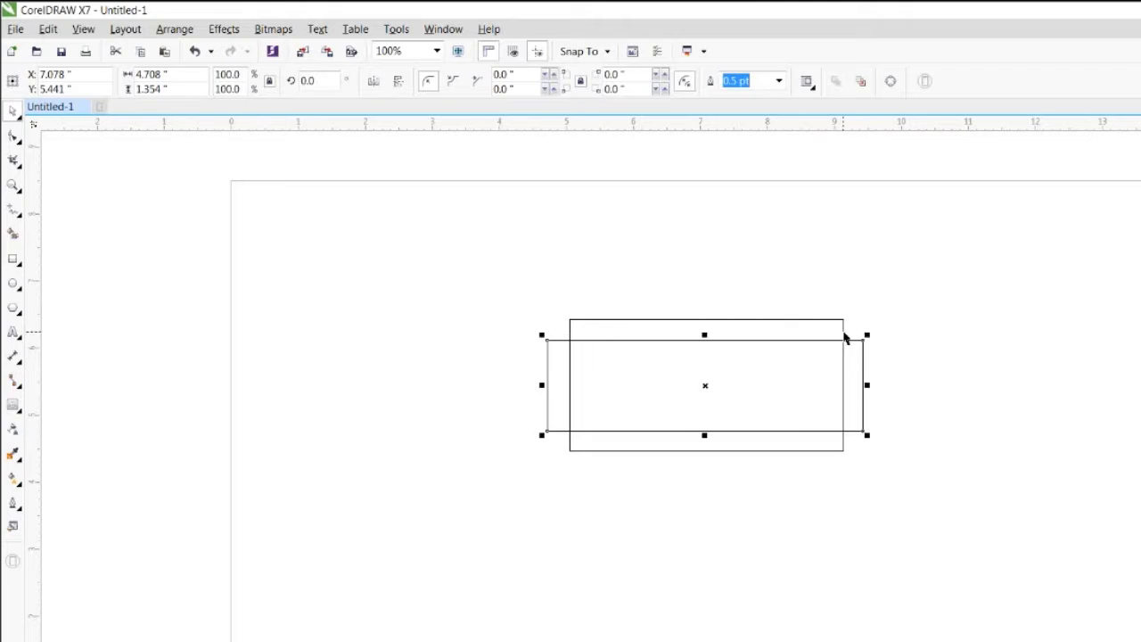
Draw a square about 1 inch wide beside the overlapping rectangles and rotate it 45° into a diamond
key("F6")
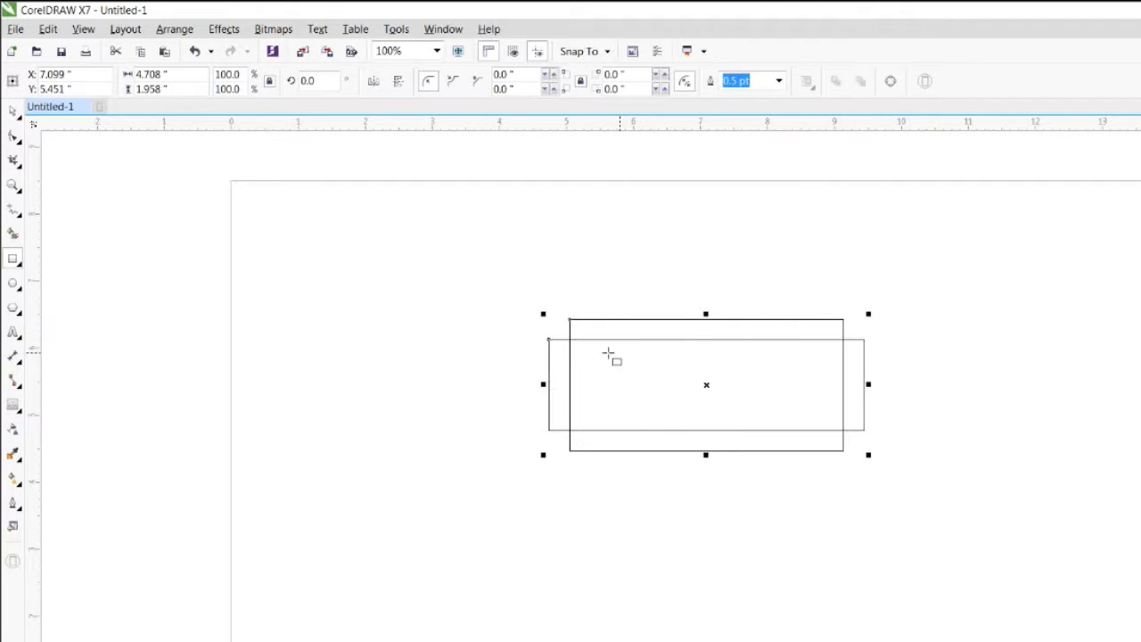
left_click_drag(463, 368, 535, 439)
key("space")
left_click(504, 402)
left_click_drag(542, 365, 551, 402)
Centre the diamond horizontally and vertically on the overlapping rectangles
left_click(555, 373, "shift")
key("c")
key("e")
left_click(469, 360)
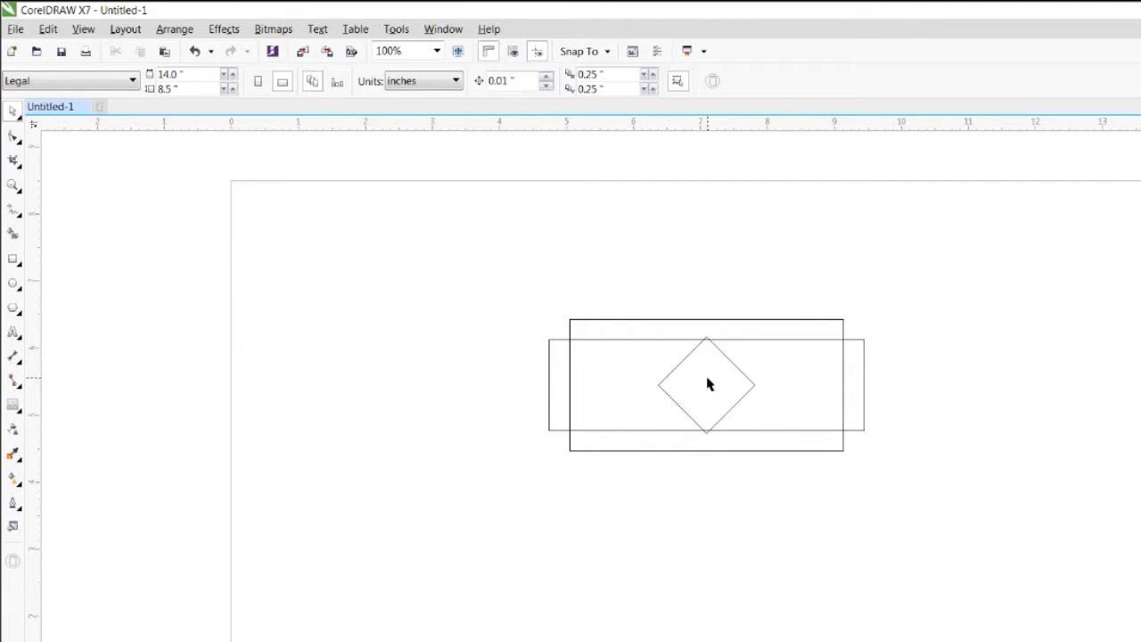
Stretch the diamond about its centre to about 5.77 inches wide and almost the height of the taller rectangle
left_click(708, 383)
left_click_drag(759, 384, 904, 384)
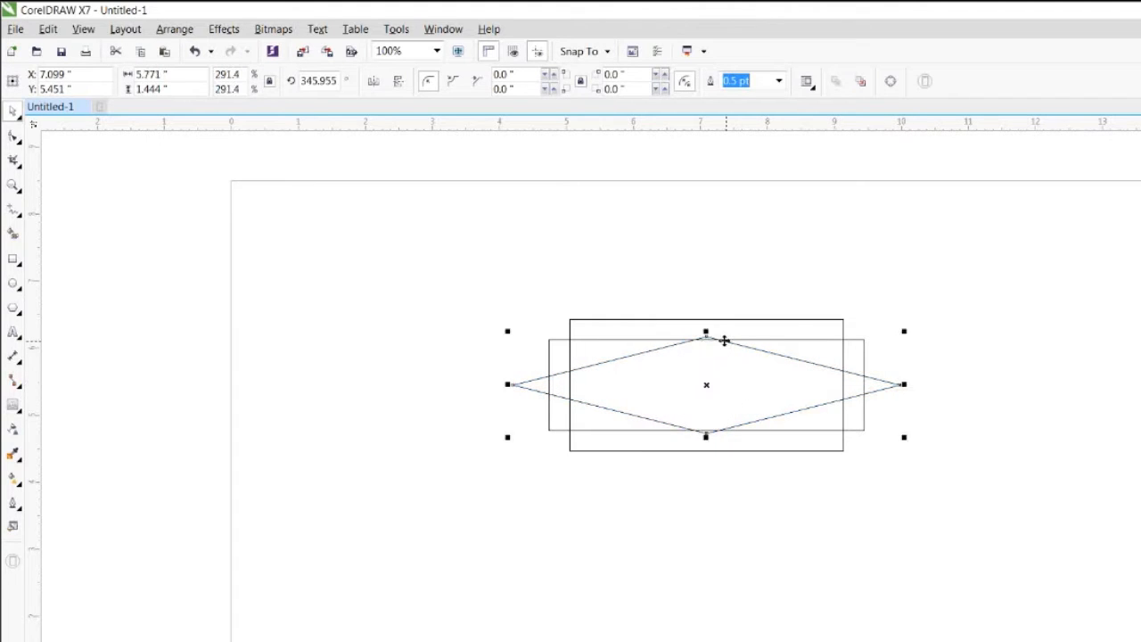
left_click_drag(707, 331, 707, 319)
Slightly reduce the height of the wider rectangle about its centre
left_click(739, 320)
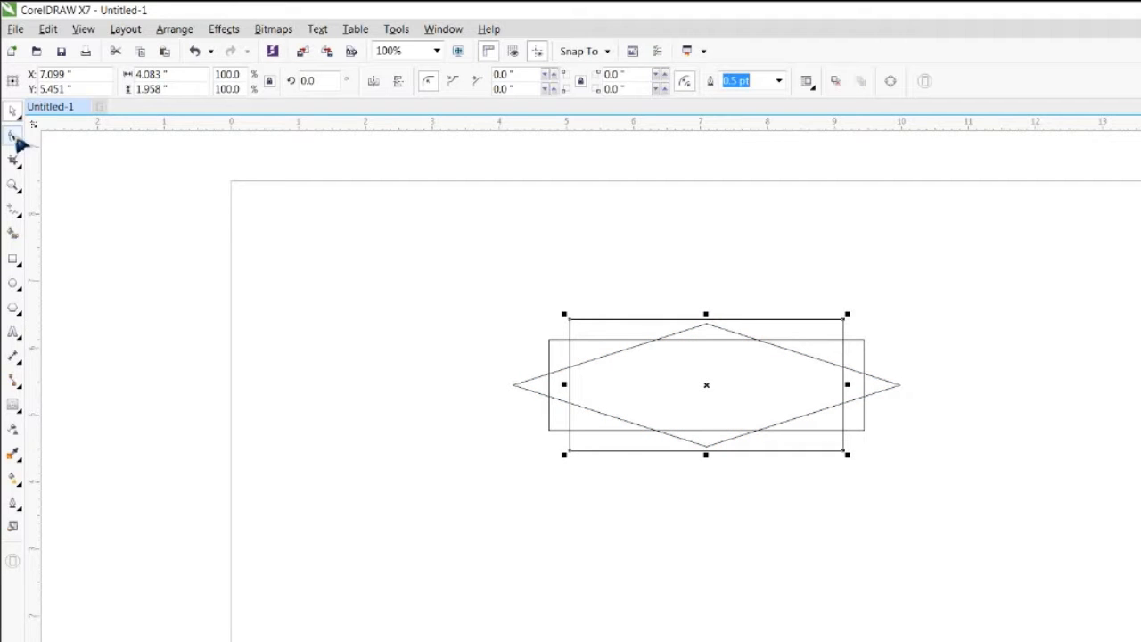
left_click(692, 339)
left_click_drag(706, 335, 704, 339)
Round all four corners of the taller rectangle to a radius of about 0.24 inch
left_click(616, 321)
left_click(14, 135)
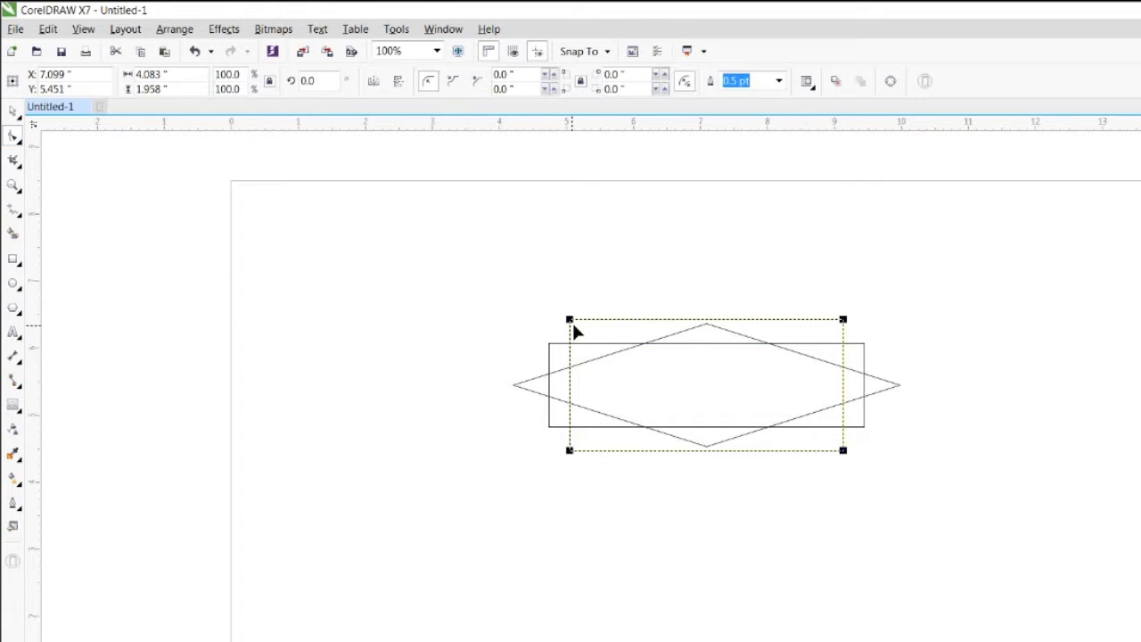
mouse_move(571, 323)
left_mouse_down()
mouse_move(597, 323)
mouse_move(586, 329)
left_mouse_up()
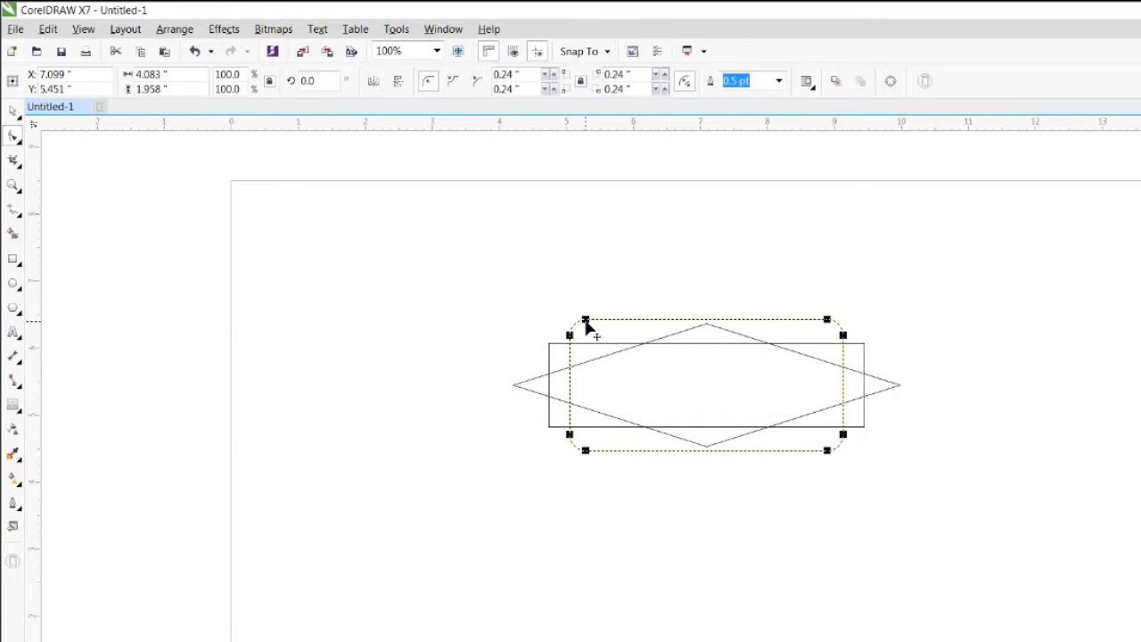
key("space")
Weld the two rectangles and the diamond into a single frame outline
left_click(534, 297)
left_click_drag(427, 270, 954, 542)
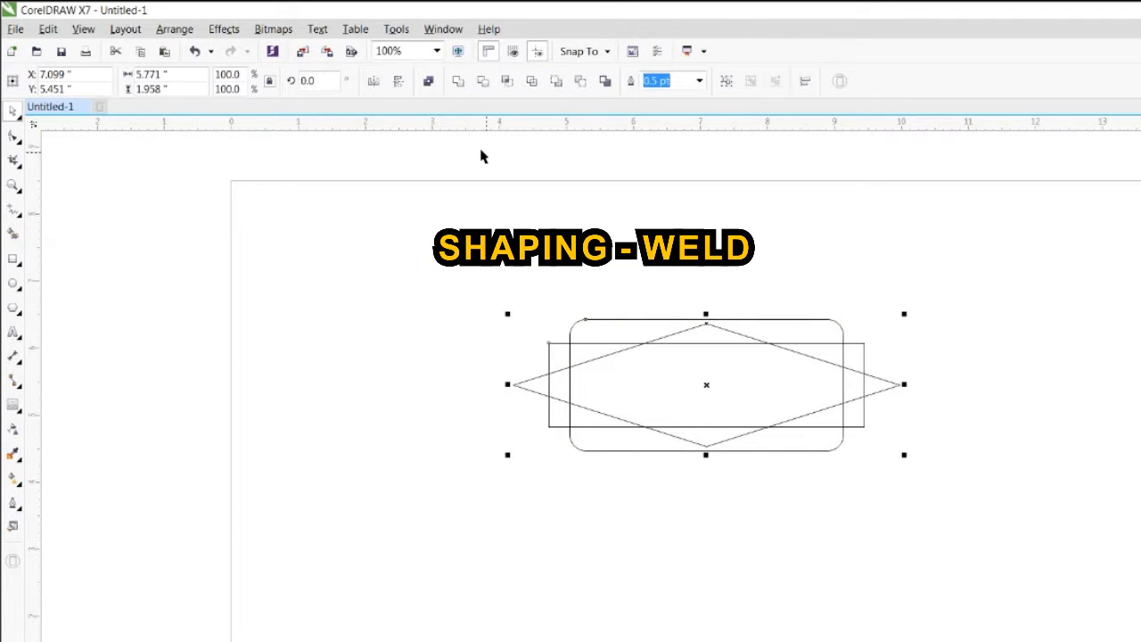
left_click(454, 78)
Convert all segments of the welded outline to curves and delete the two nodes where its left tip meets the body
scroll(614, 358, "up", 1)
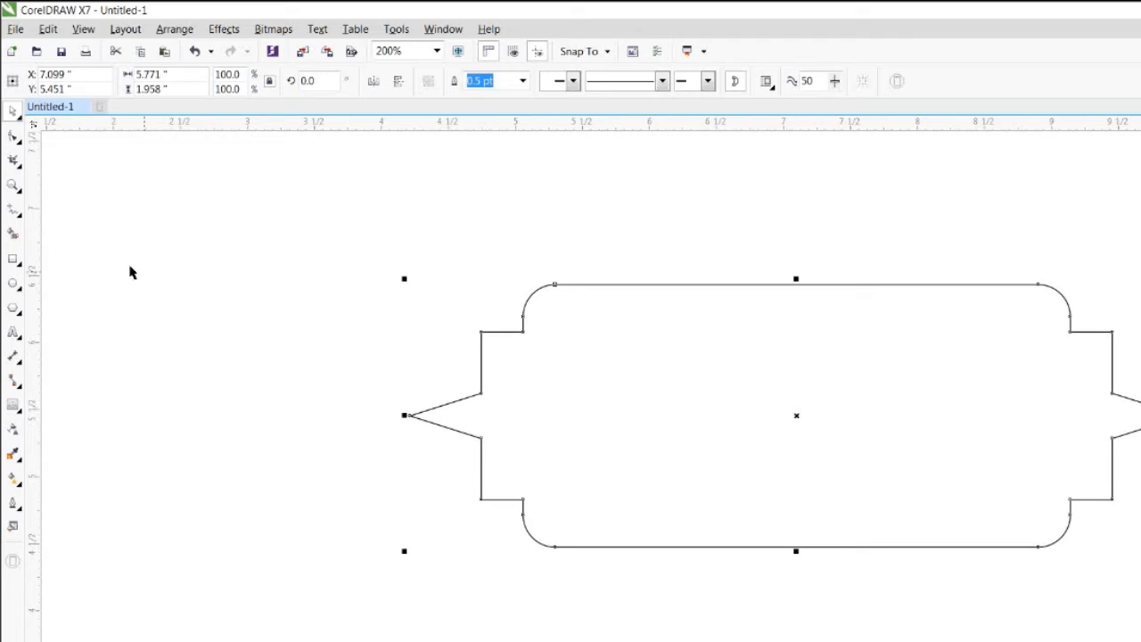
left_click(12, 136)
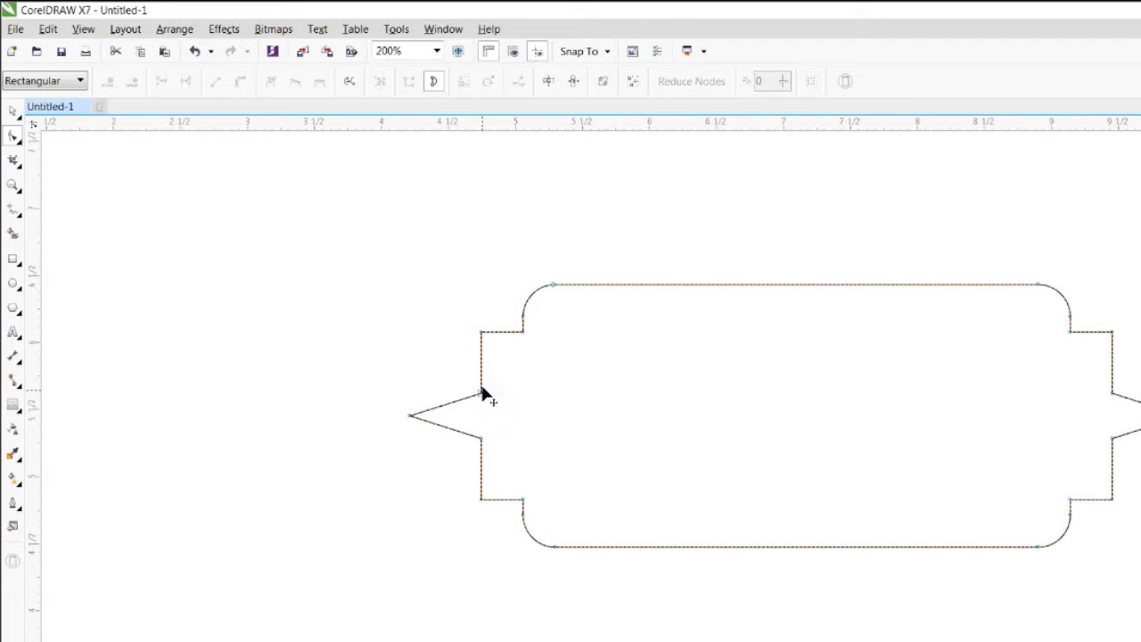
key("ctrl+a")
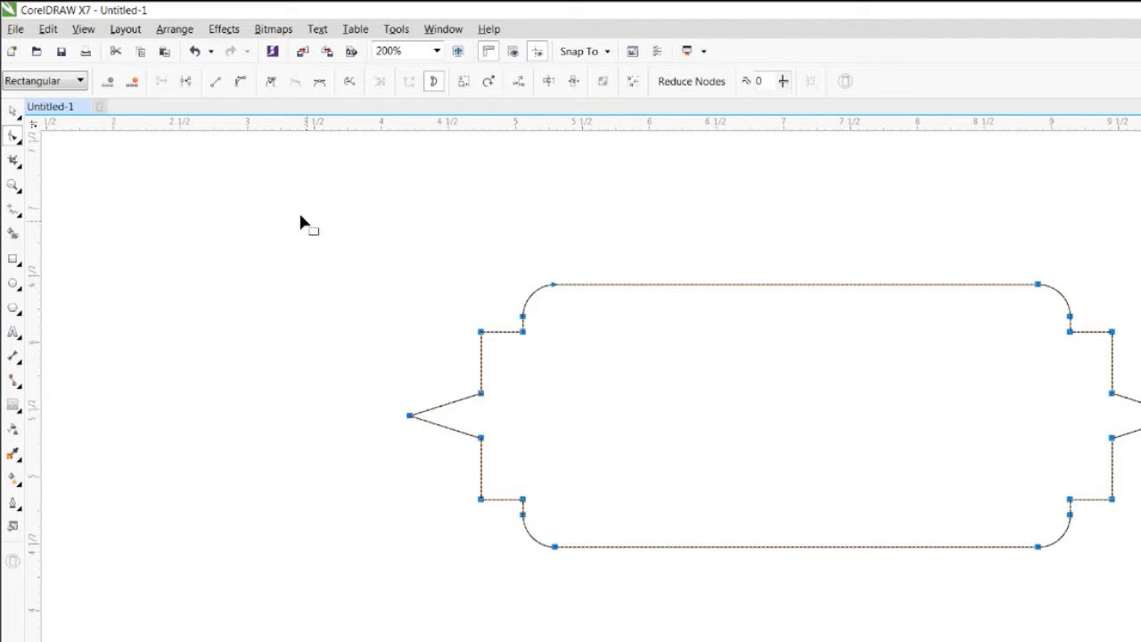
left_click(270, 82)
left_click(454, 366)
left_click_drag(453, 366, 535, 460)
key("Delete")
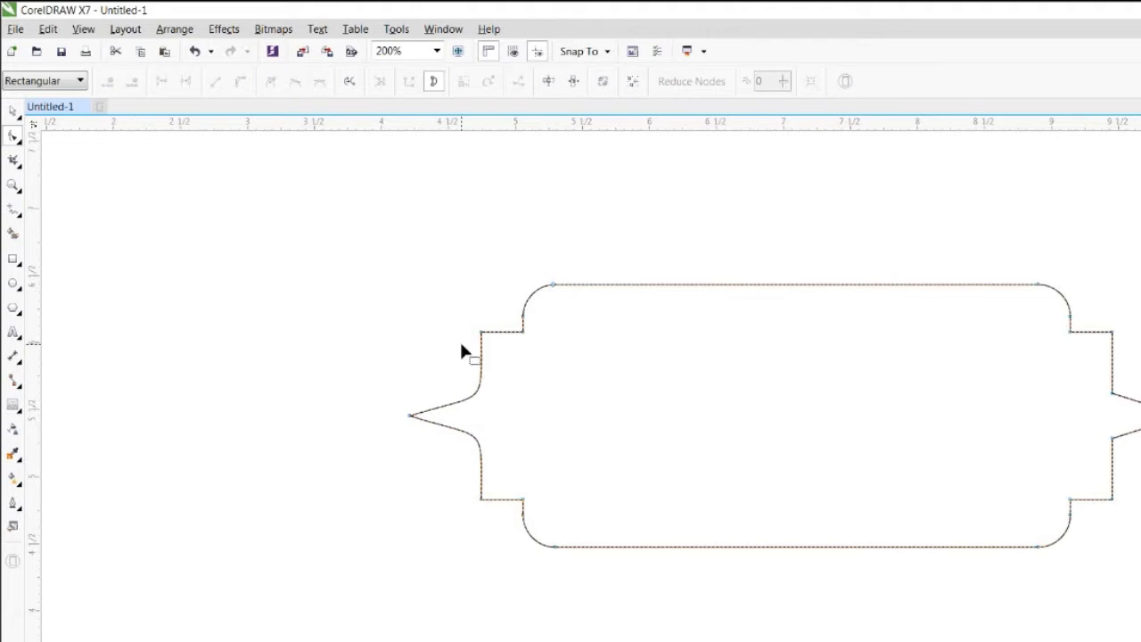
Bend the upper and lower edges of the frame's left tip into matching concave arcs
left_click_drag(487, 324, 487, 326)
left_click_drag(478, 406, 481, 344)
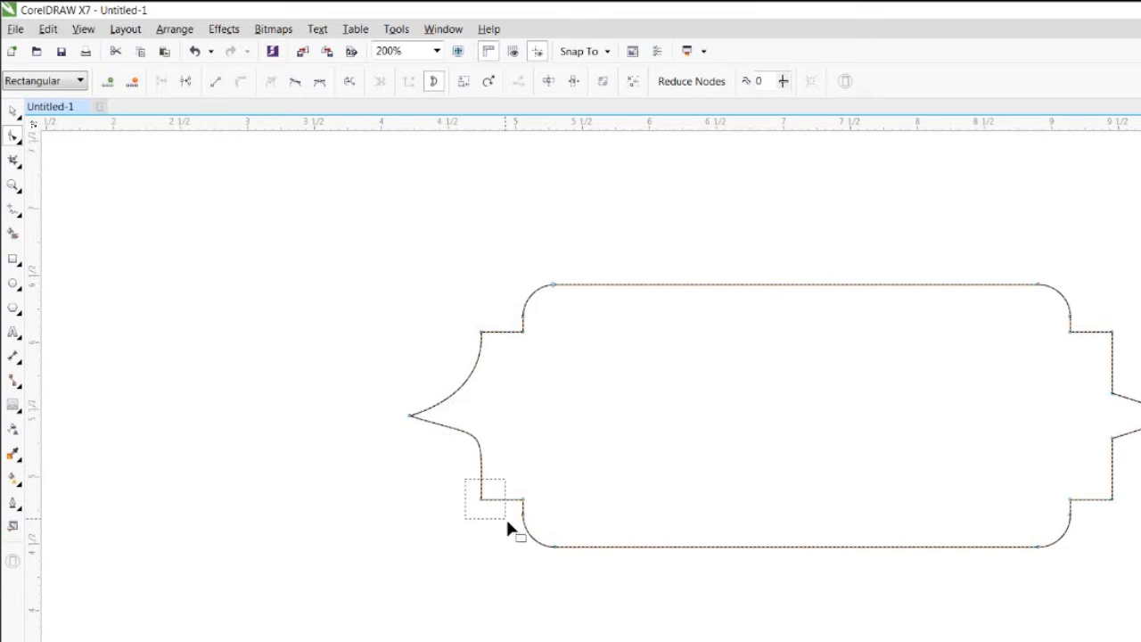
left_click_drag(478, 432, 484, 499)
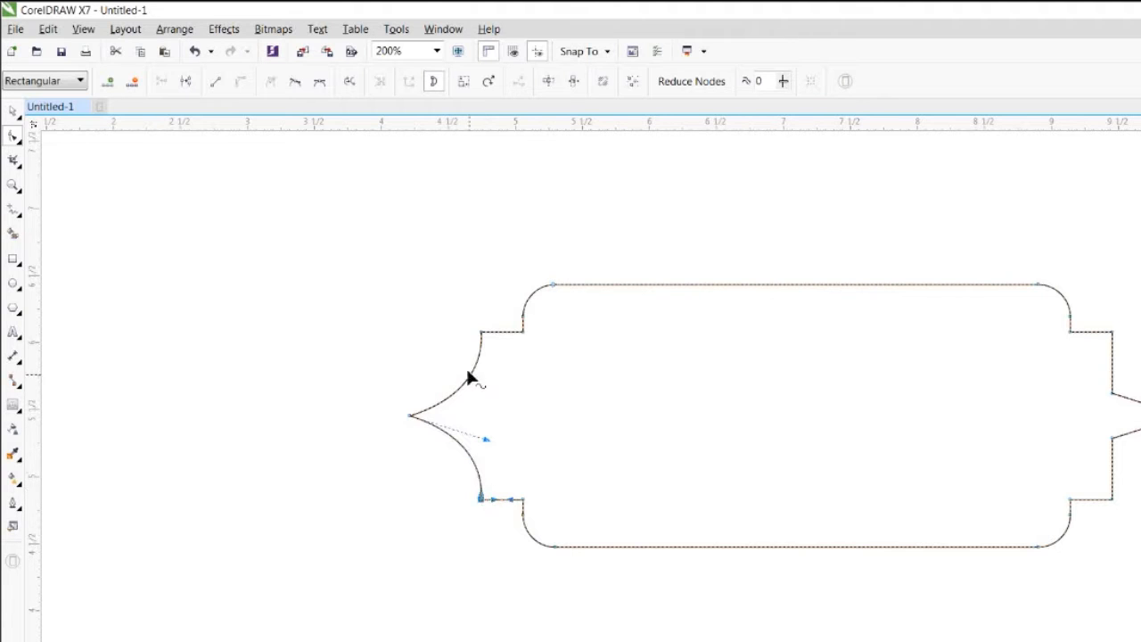
left_click_drag(463, 307, 505, 349)
key("space")
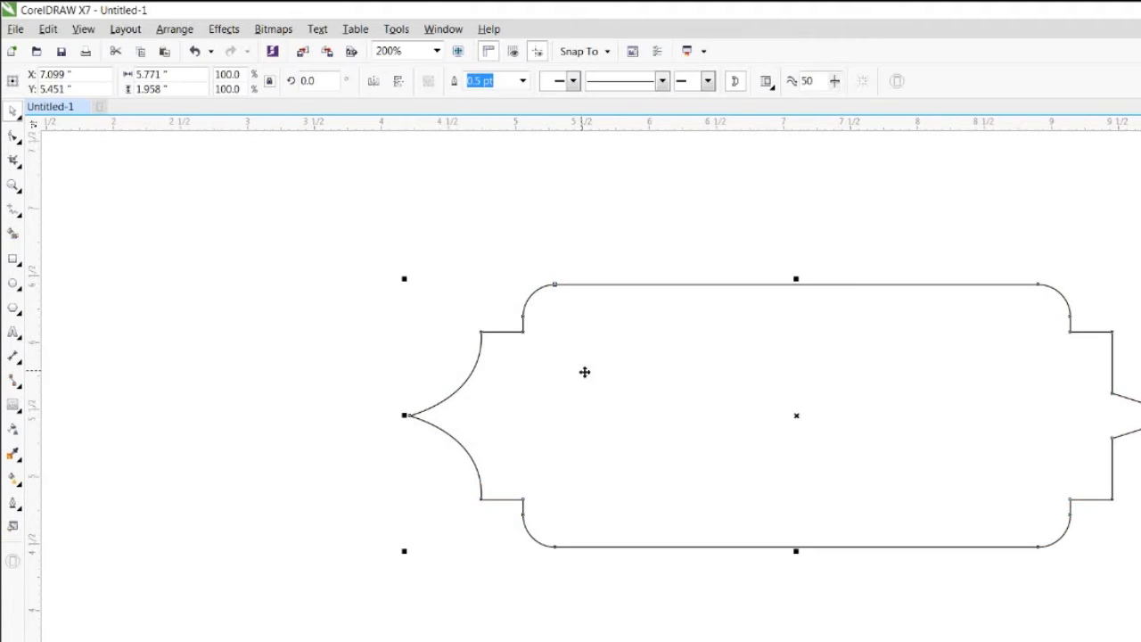
Cut off the frame's right half with Back Minus Front, using a rectangle about 3.08 inches wide drawn from the top edge's midpoint
left_click(13, 256)
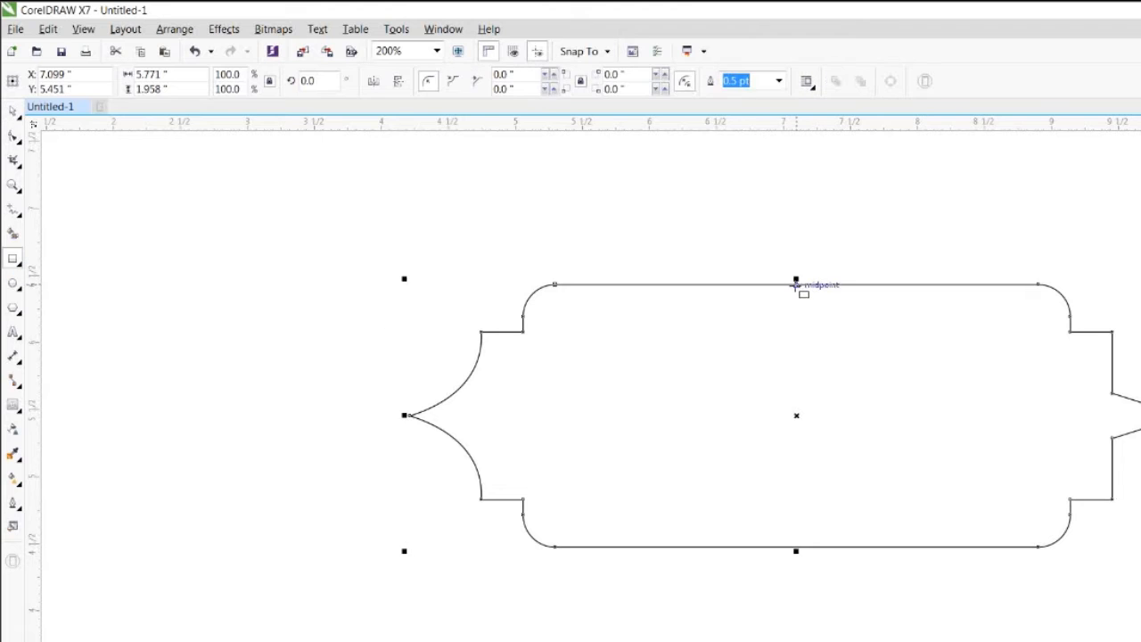
left_click_drag(796, 286, 1140, 587)
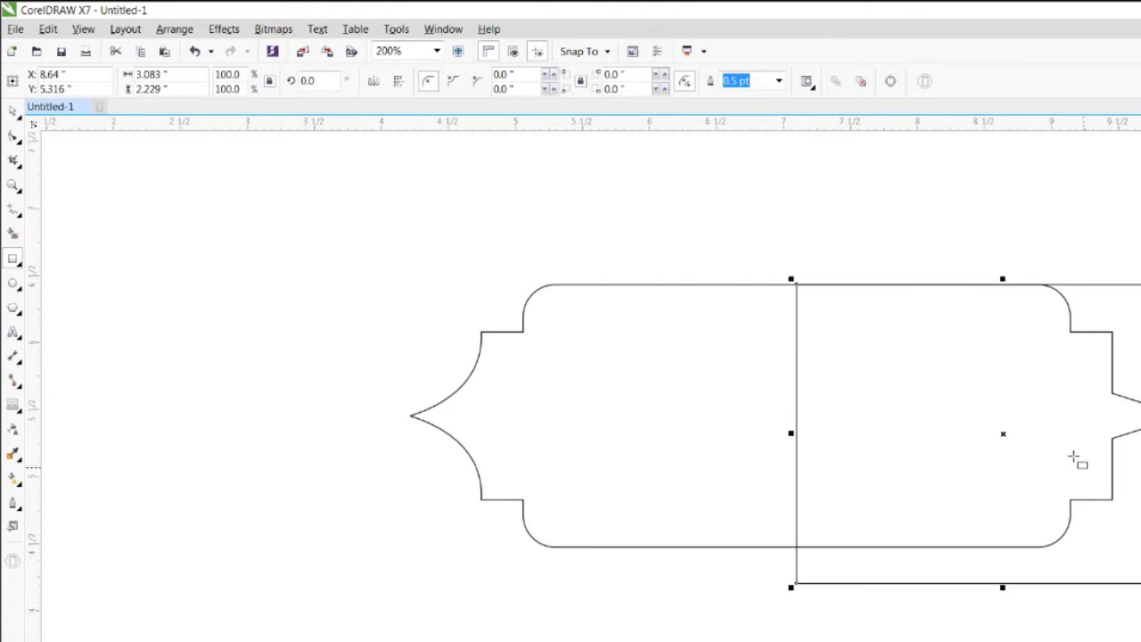
left_click_drag(1001, 280, 1001, 242)
left_click(729, 301, "shift")
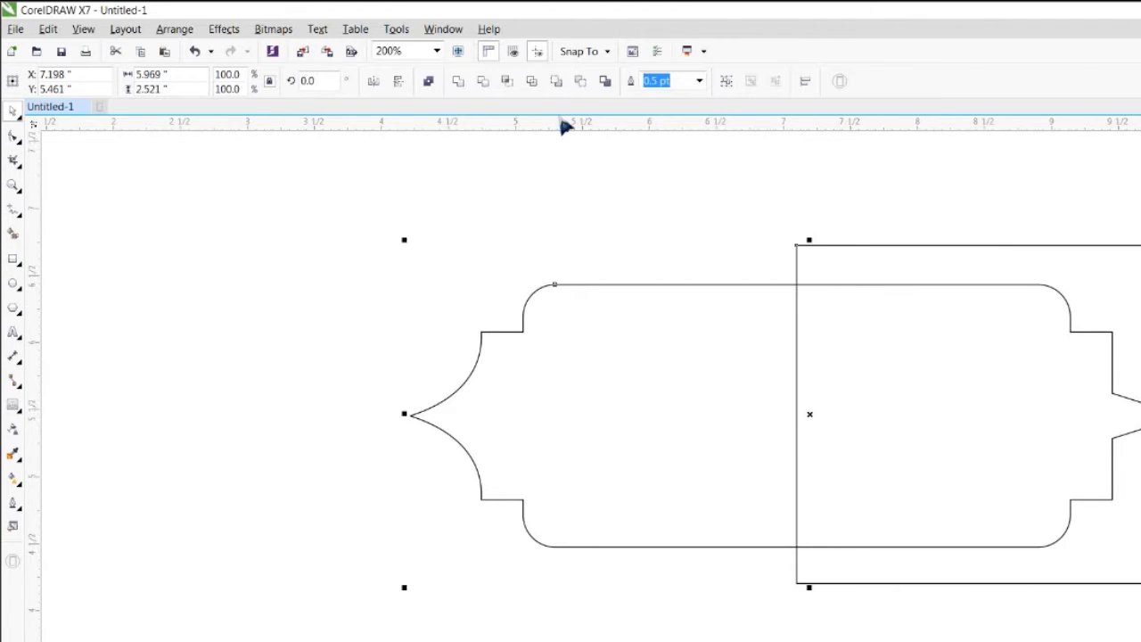
left_click(581, 82)
Mirror a copy of the left half to the right side and weld both halves into one symmetrical frame
scroll(343, 286, "down", 1)
left_click_drag(369, 350, 575, 350)
right_click(575, 349)
left_click(538, 339, "shift")
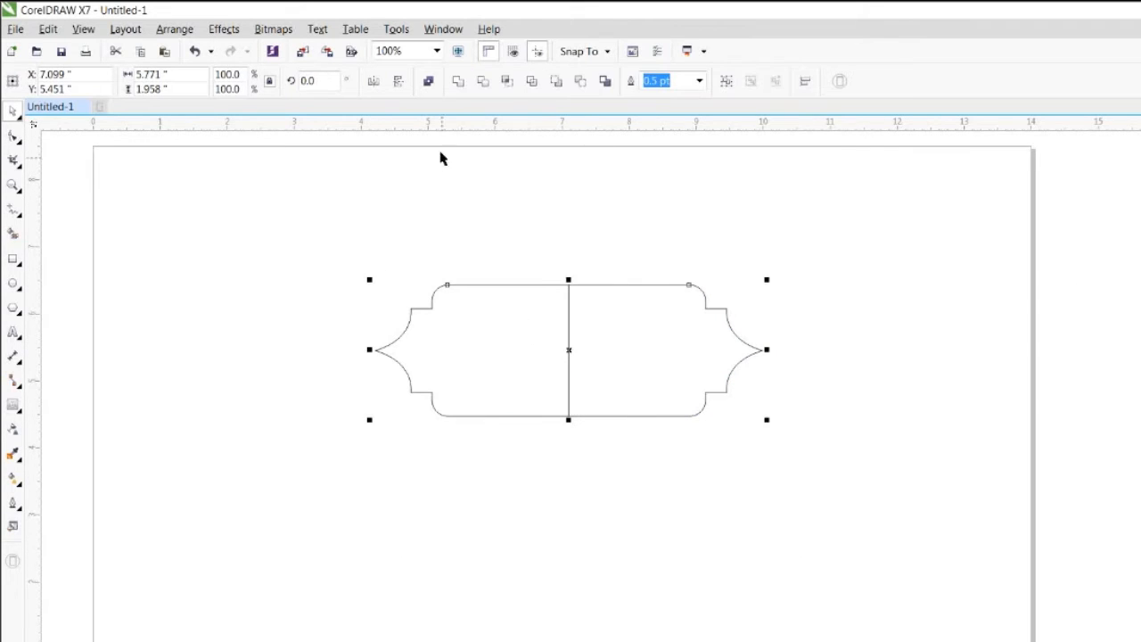
left_click(457, 81)
Add a narrow inward contour to the frame with the Contour tool
scroll(532, 326, "up", 1)
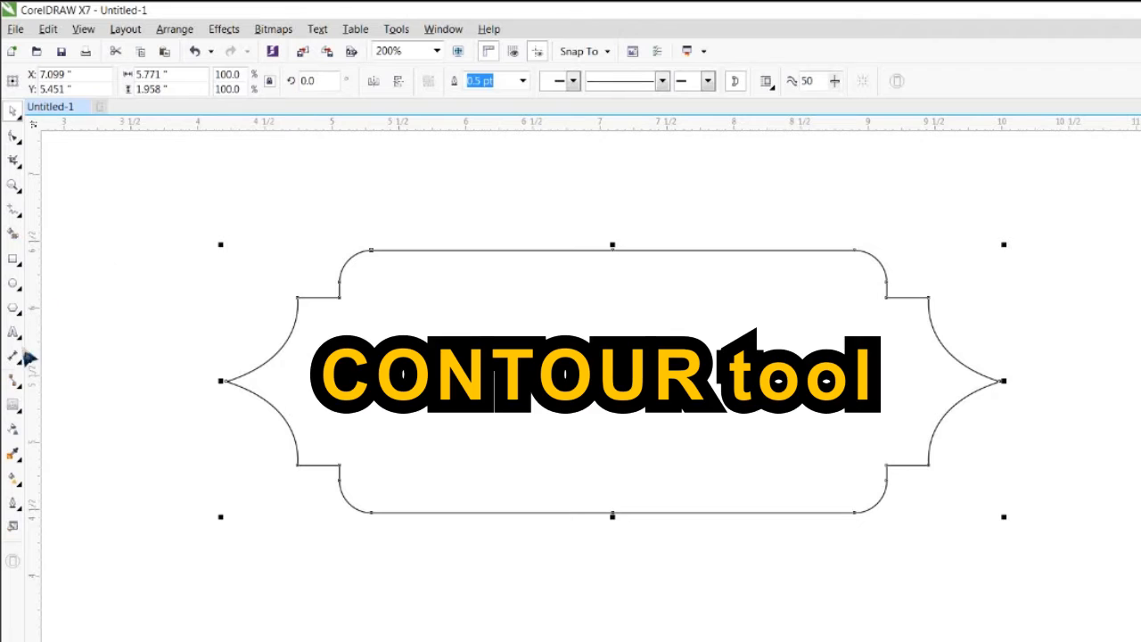
left_click(13, 403)
left_click_drag(448, 250, 446, 266)
scroll(418, 261, "down", 1)
key("space")
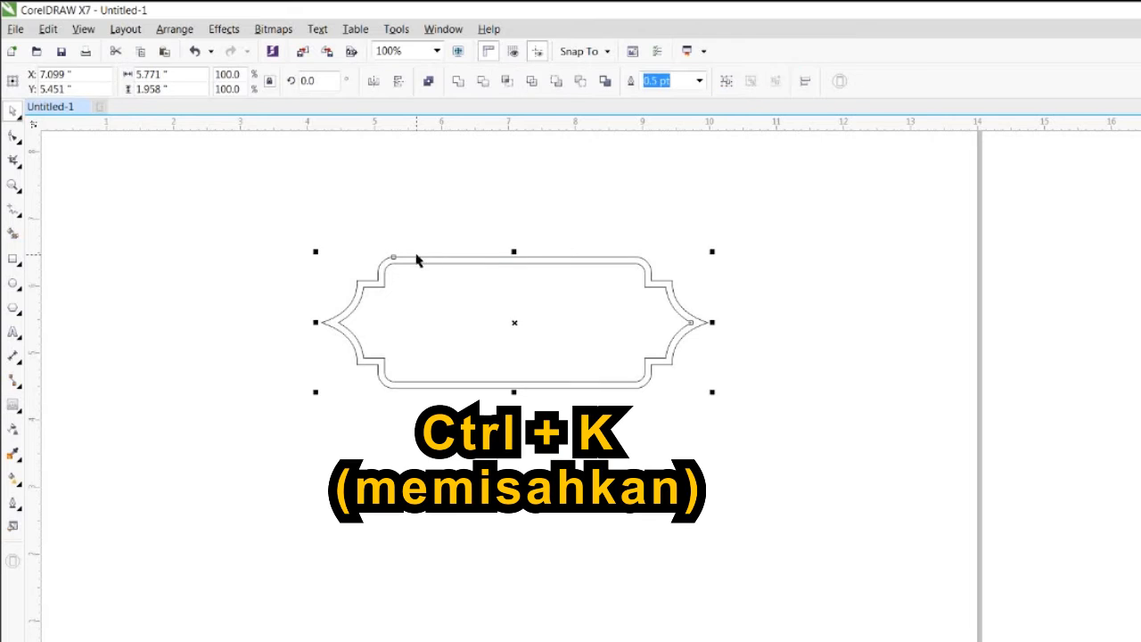
Break the contour apart from the frame and set the inner shape's outline width to 4.0 pt
key("ctrl+k")
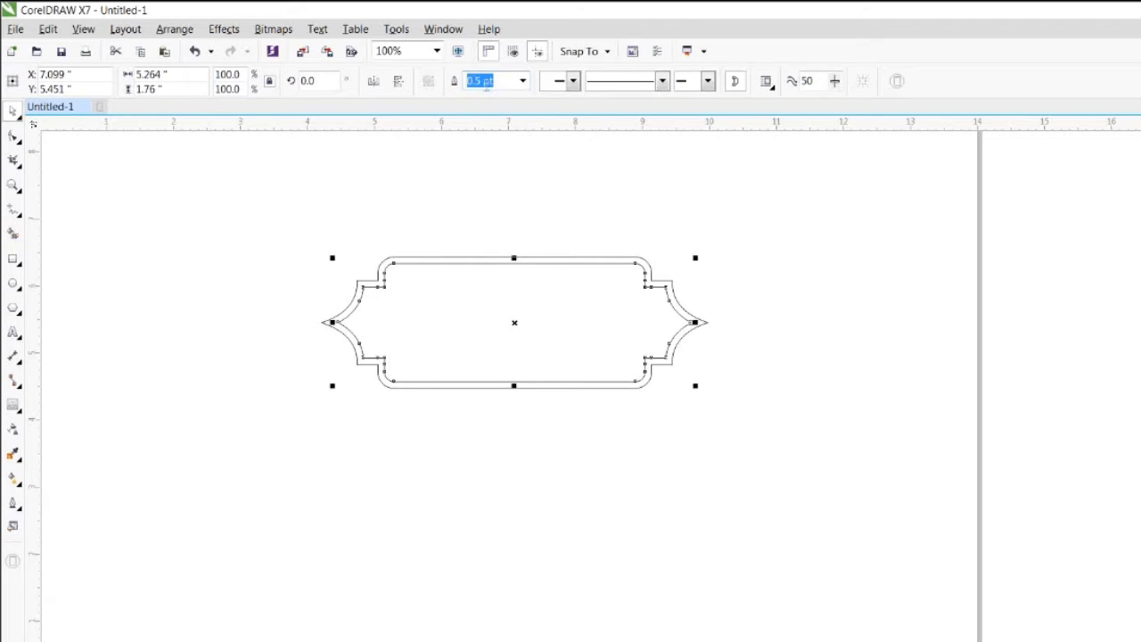
left_click(522, 81)
left_click(484, 210)
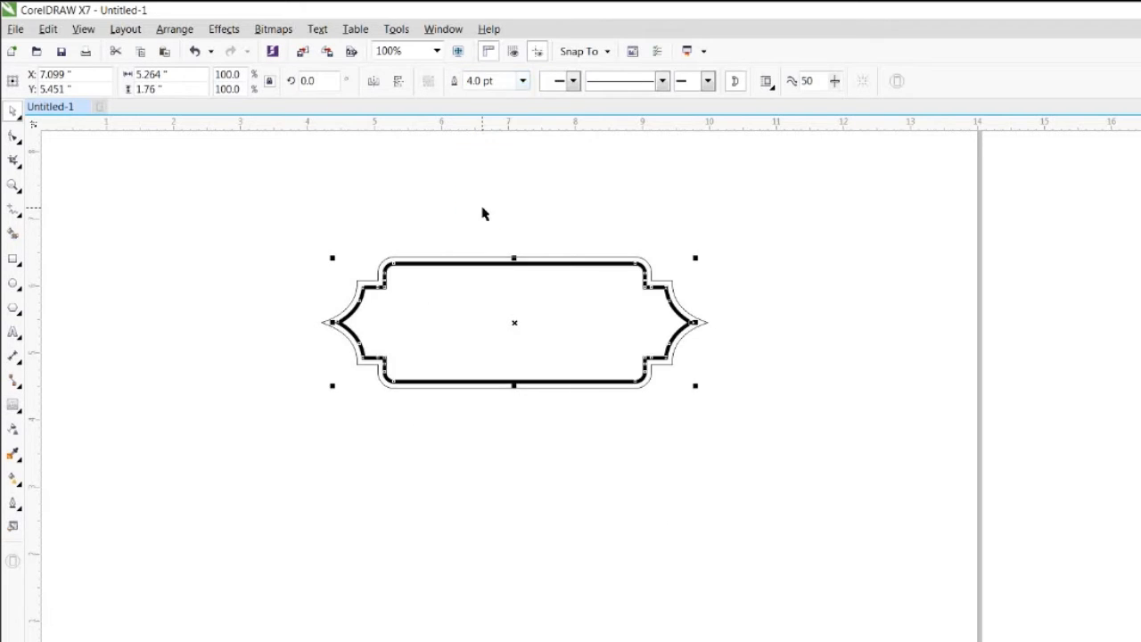
Fill the outer frame brown, and give the inner shape a dark brown fill with a golden outline
left_click(622, 387)
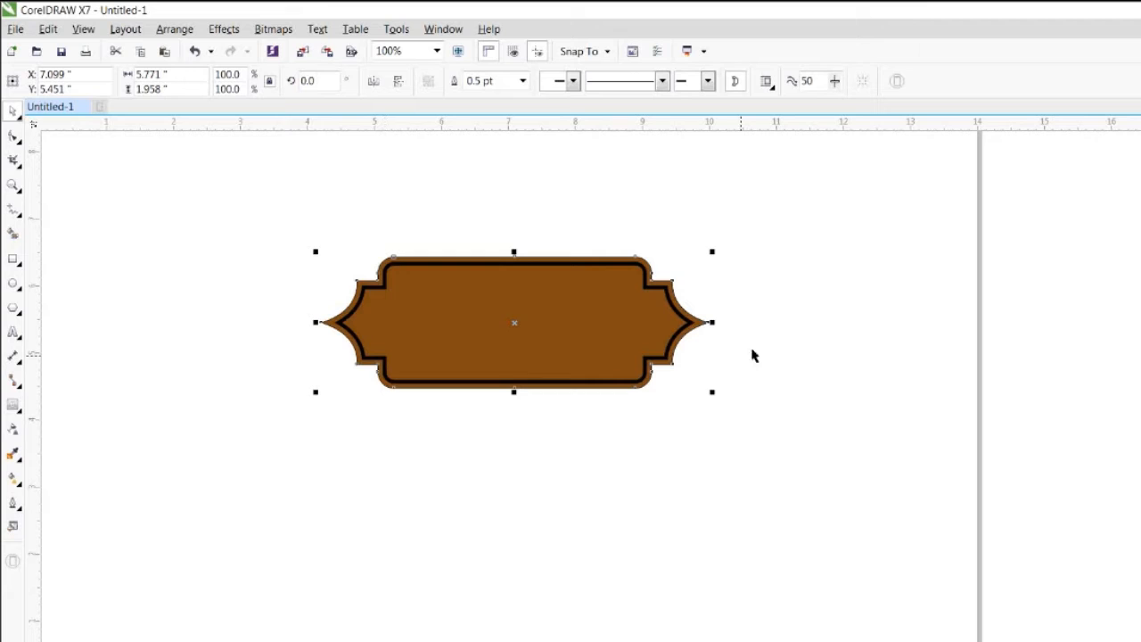
left_click(624, 314)
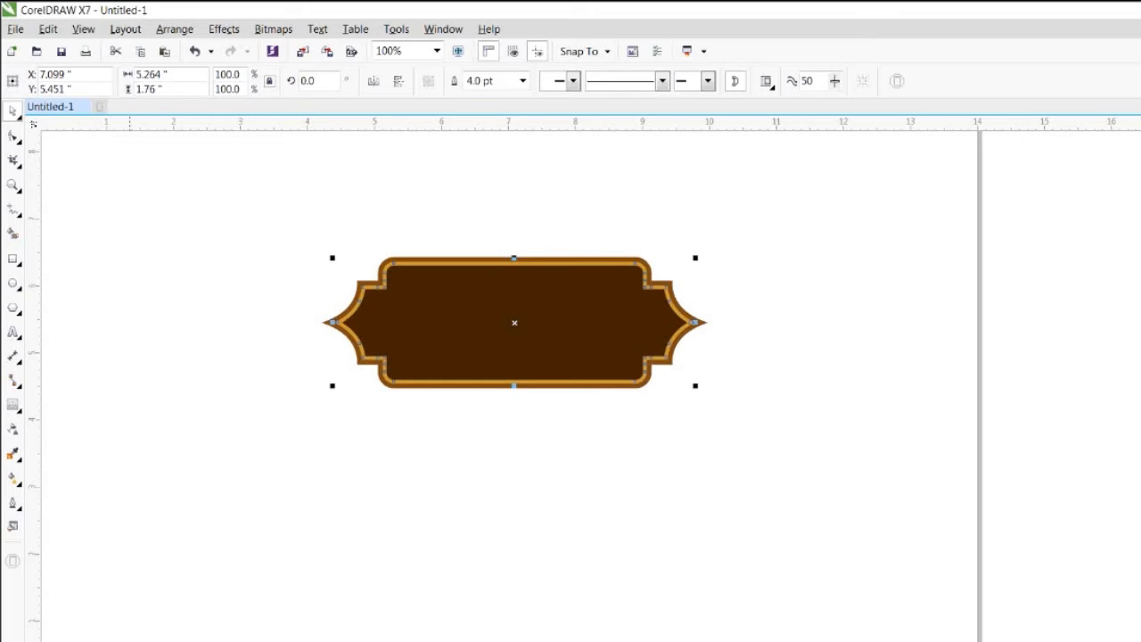
left_click(430, 489)
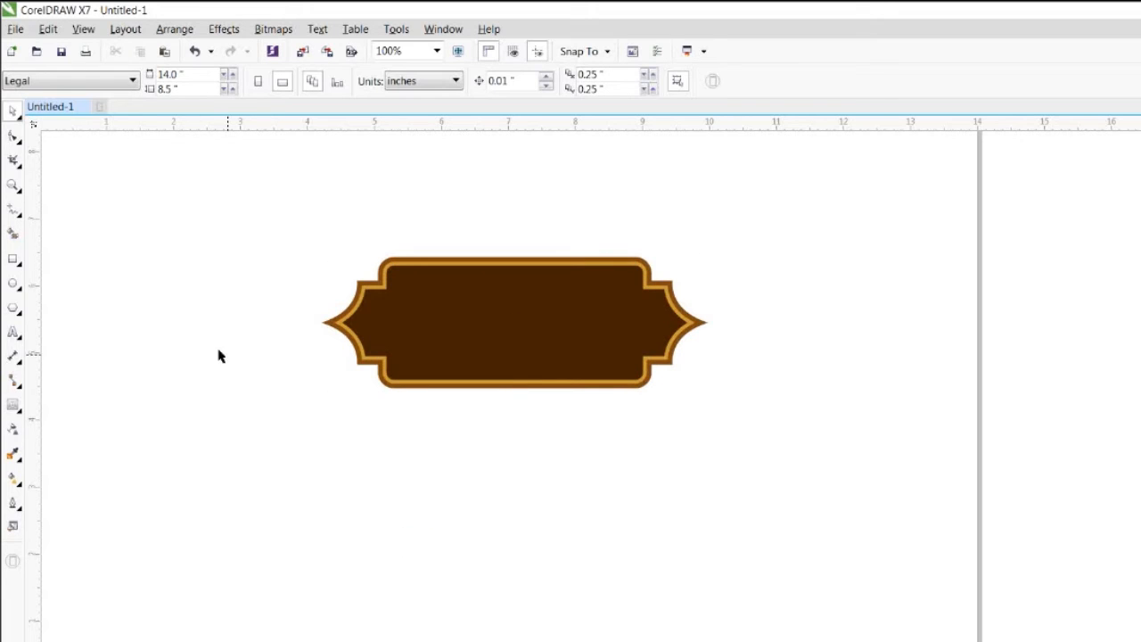
Add the text "UP TO ME" below the frame and set its font to Aardvark
left_click(13, 333)
left_click(347, 409)
type("UP TO ME")
left_click(13, 108)
left_click(505, 80)
left_click(446, 119)
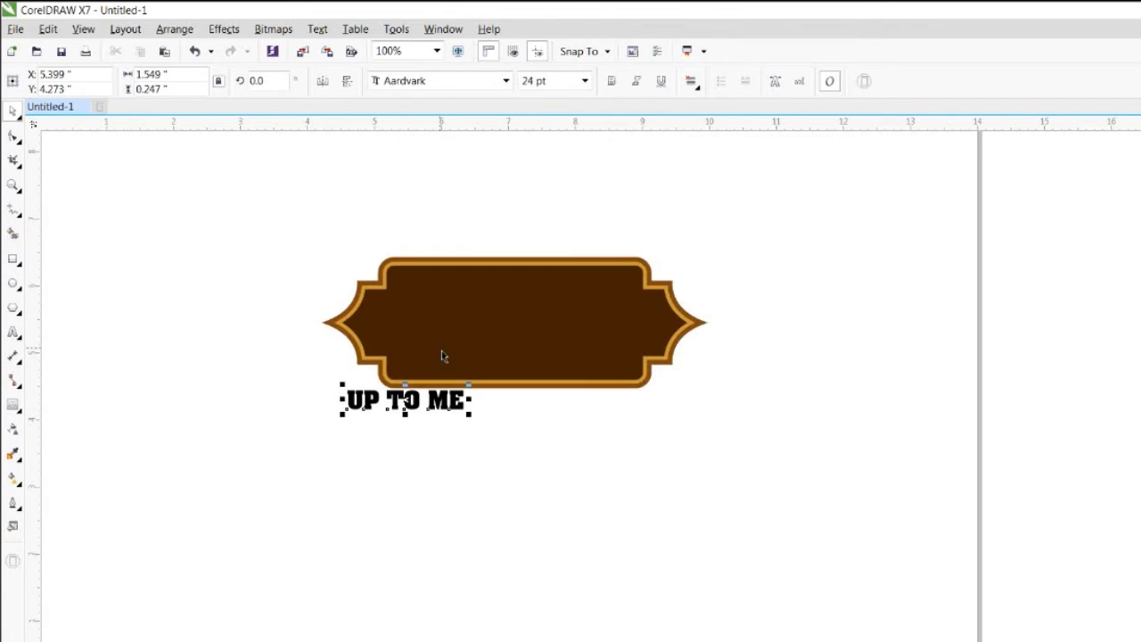
Enlarge the text to about 56.7 pt and centre it horizontally and vertically in the frame
left_click_drag(471, 415, 640, 513)
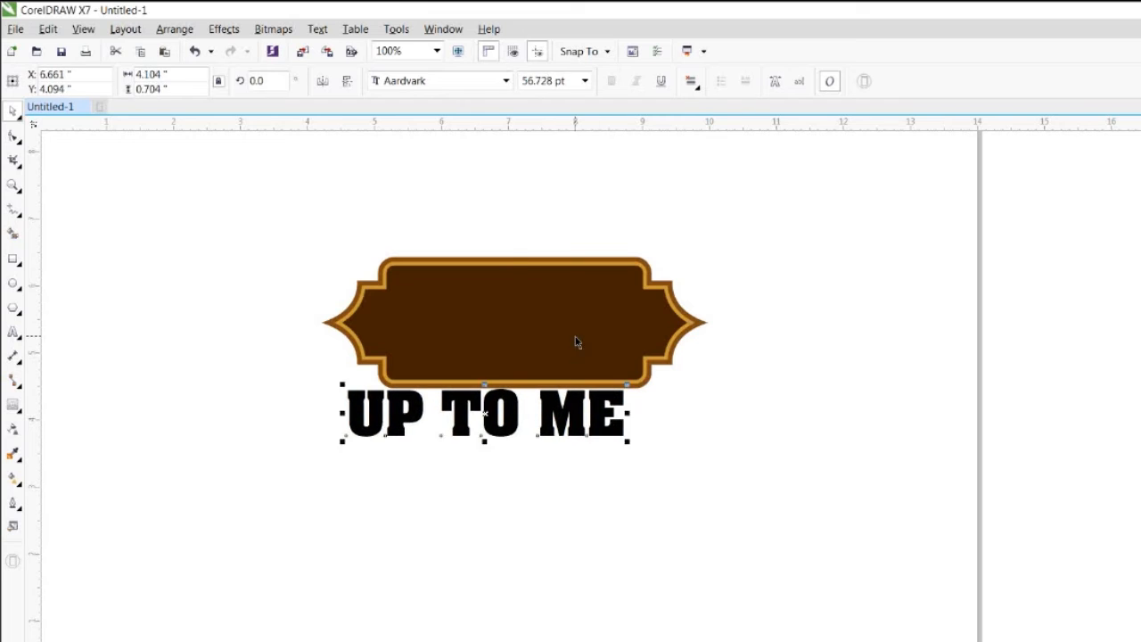
left_click(575, 342, "shift")
key("c")
key("e")
Scale the text about its centre to about 56.2 pt and fill it with the frame's gold colour
key("Escape")
left_click(588, 327)
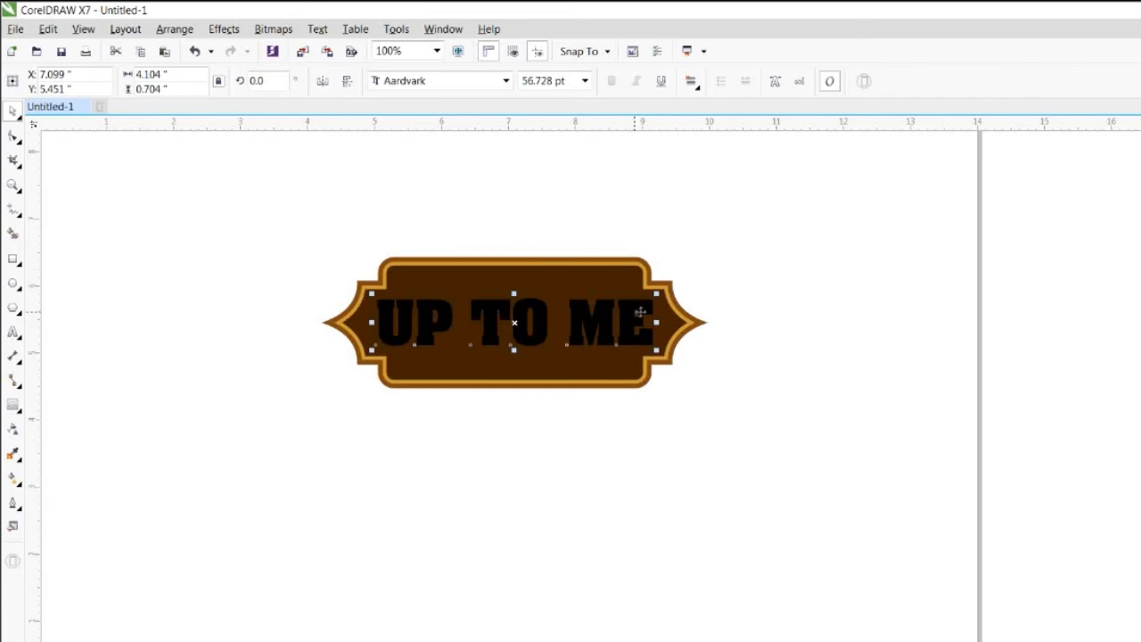
left_click_drag(657, 295, 658, 296)
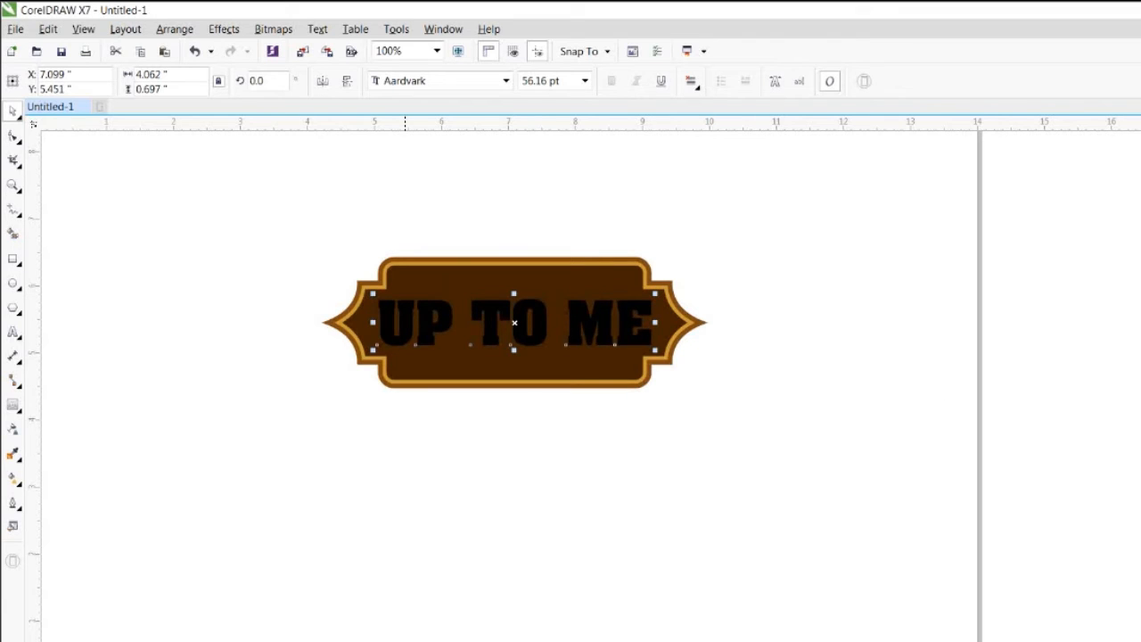
Draw a straight gold horizontal line about 3.87 inches long just above the text, with a 2.0 pt outline
left_click(25, 219)
left_click(62, 243)
left_click(382, 293)
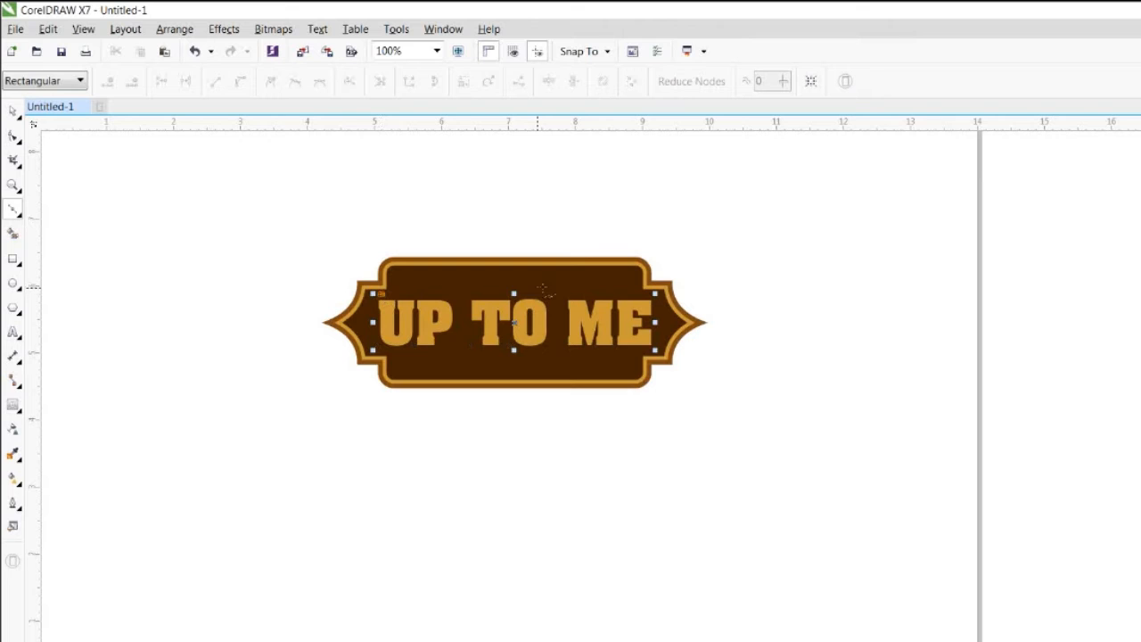
left_click(640, 293)
key("space")
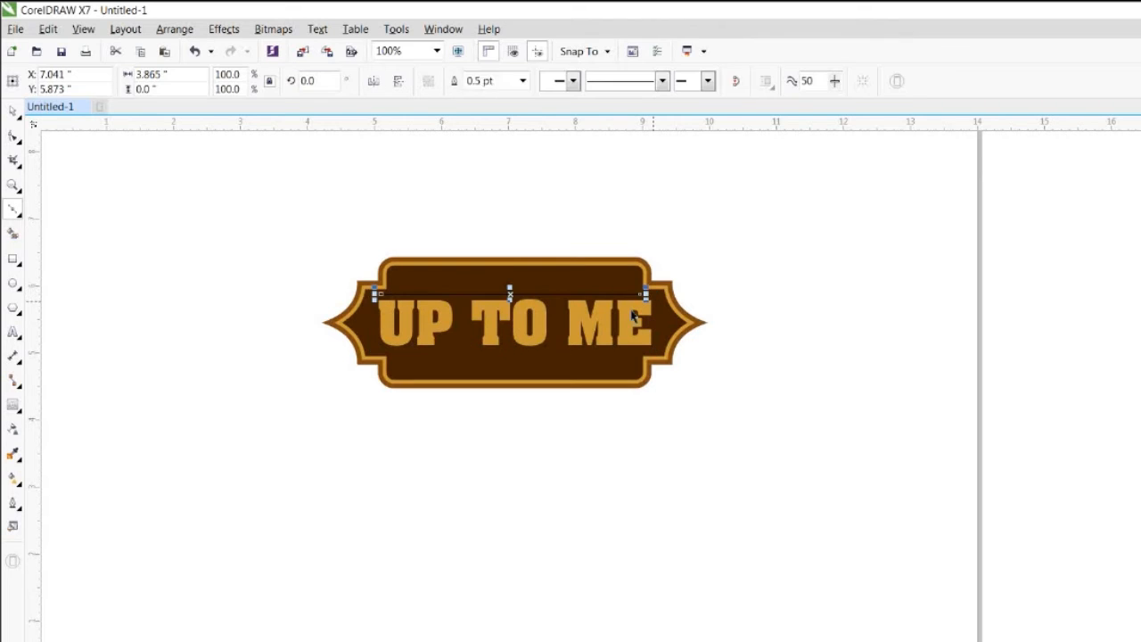
left_click(522, 80)
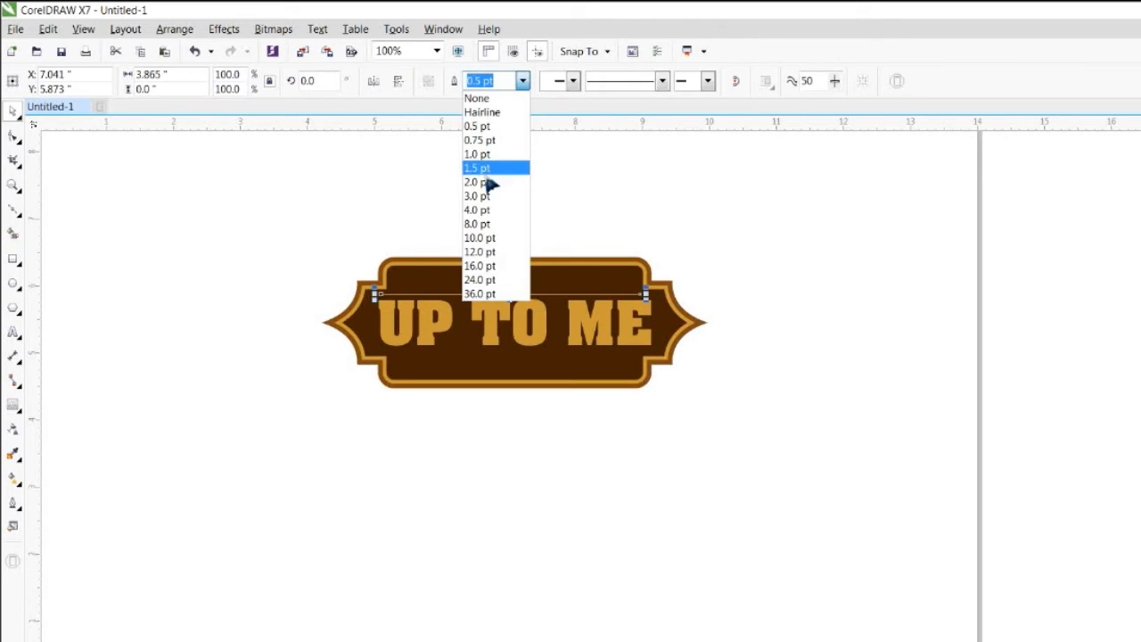
left_click(484, 184)
Centre the line horizontally on the text and lengthen it evenly to about 4.25 inches
left_click(524, 316, "shift")
key("c")
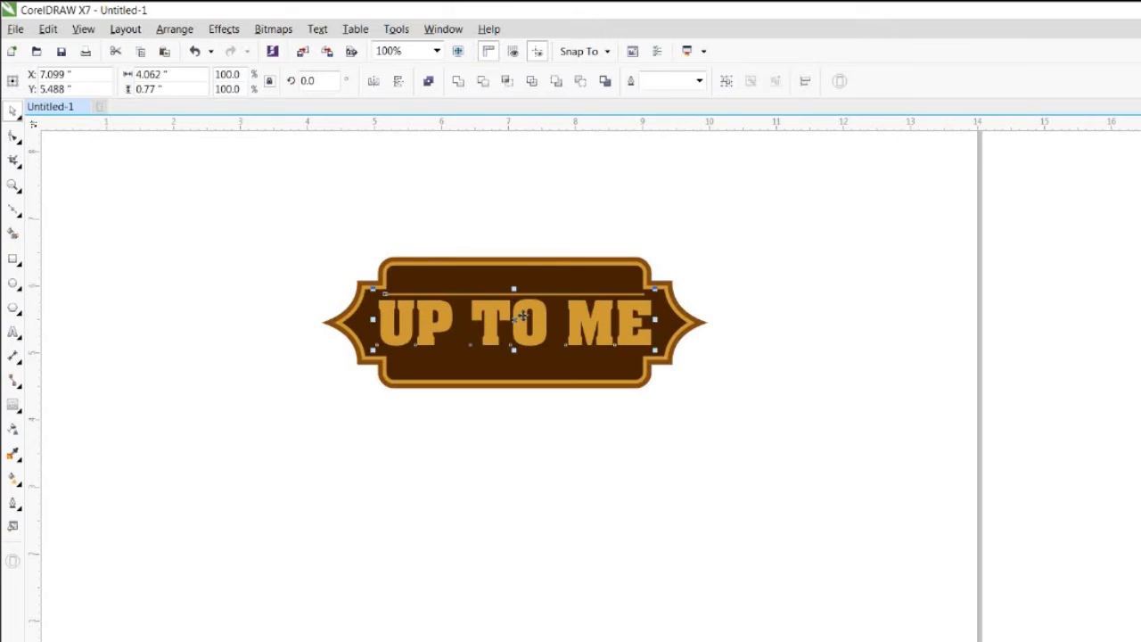
left_click(525, 239)
left_click(515, 293)
left_click_drag(650, 295, 663, 295)
Copy the line to just below the text and centre the grouped pair of lines vertically on the text
left_click_drag(515, 294, 519, 349)
left_click(496, 296, "shift")
left_click(493, 308, "shift")
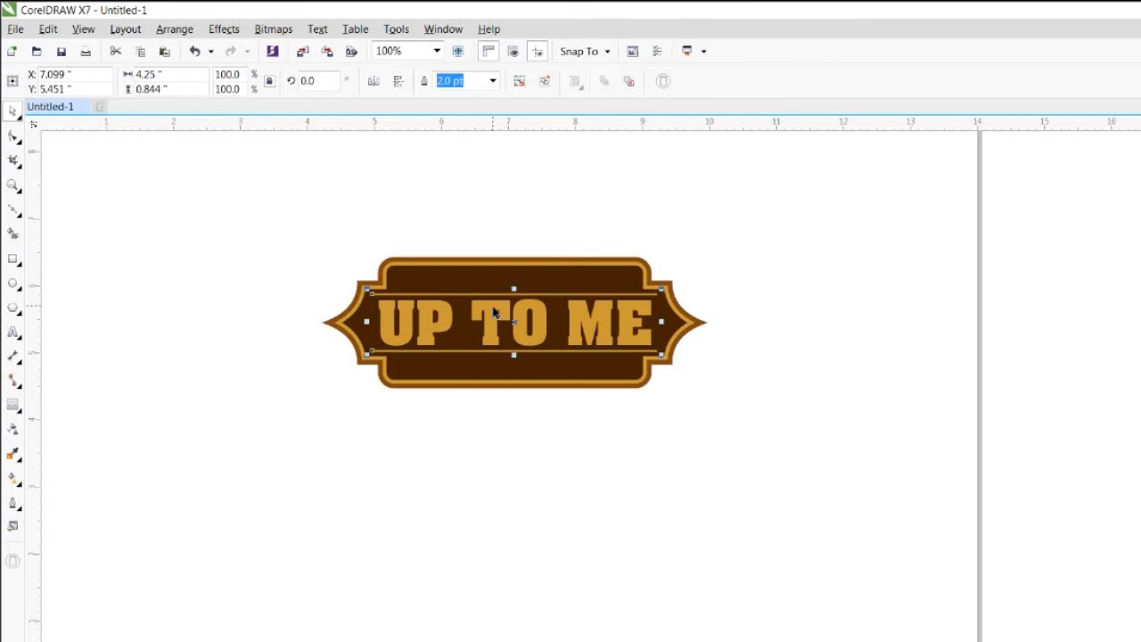
left_click(174, 260)
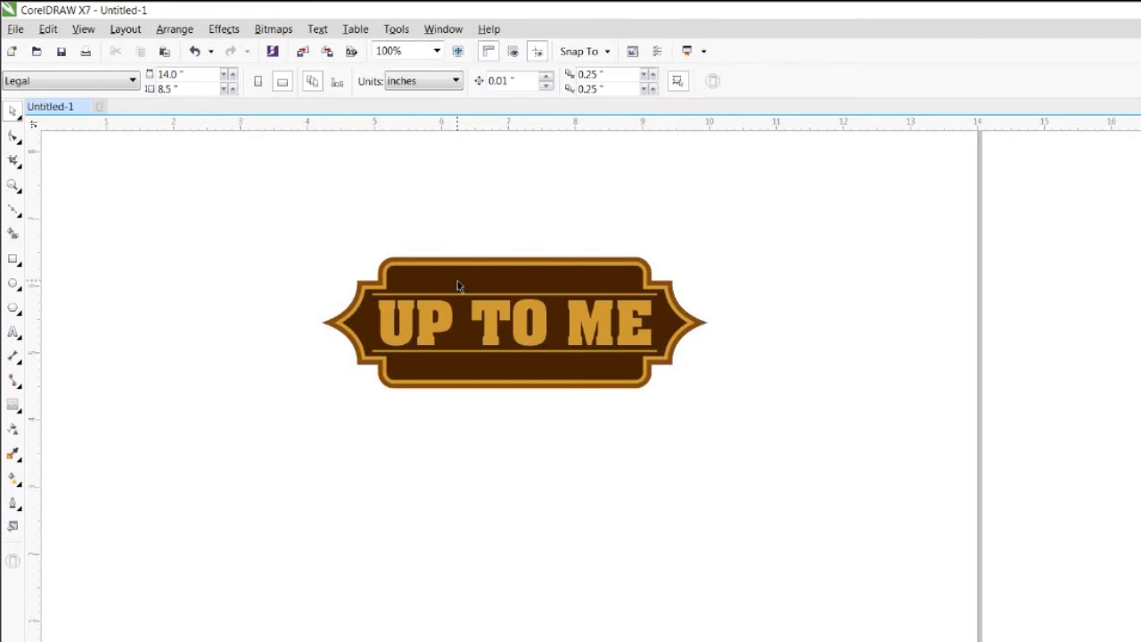
Draw a gold circle about 0.062 inches across without an outline inside the badge's upper-left corner
left_click(13, 283)
left_click_drag(393, 275, 398, 280)
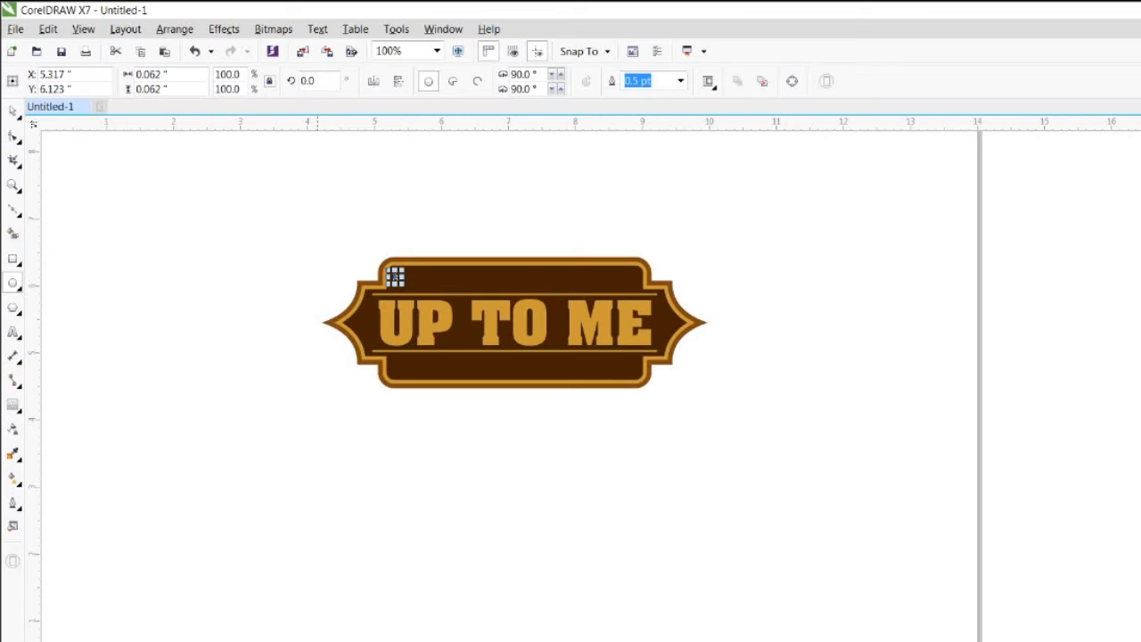
right_click(317, 641)
key("space")
left_click(293, 364)
Copy the gold dot straight across to the badge's upper-right corner and copy the pair down to the lower corners
left_click_drag(396, 278, 632, 277)
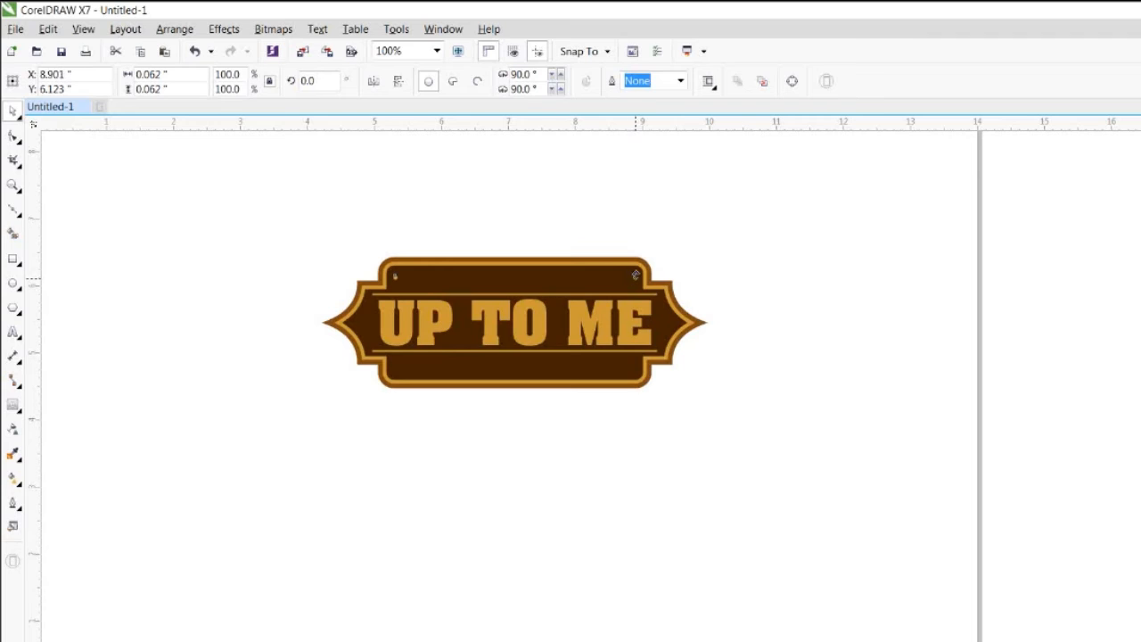
left_click(395, 276, "shift")
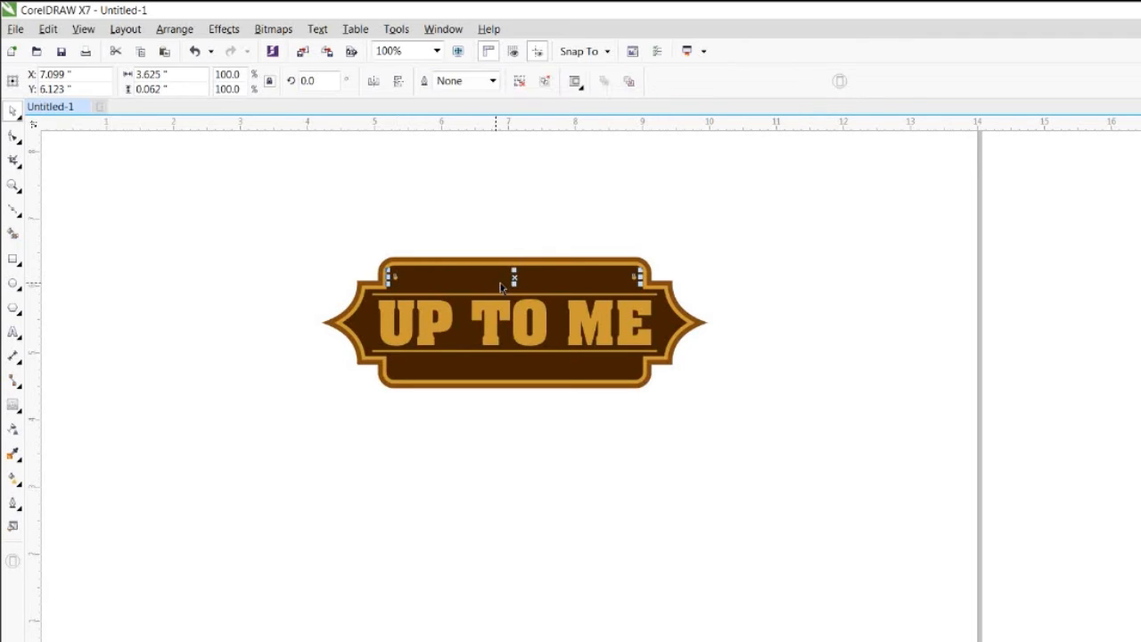
left_click_drag(516, 344, 517, 372)
right_click(516, 373)
Group the four corner dots and centre the group vertically on the badge
left_click(394, 278, "shift")
key("ctrl+g")
left_click(435, 279, "shift")
key("e")
left_click(470, 204)
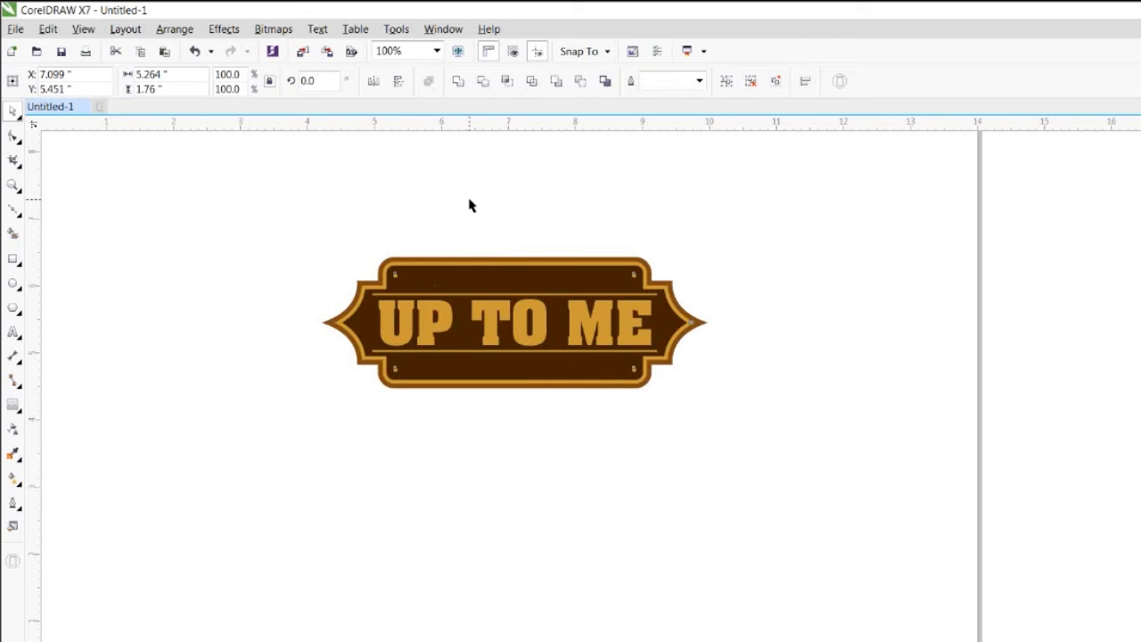
Add the bold Arial text "-SEARCH FOR-" above the badge, scaled to about 11.457 pt with wider letter spacing
left_click(11, 329)
left_click(461, 236)
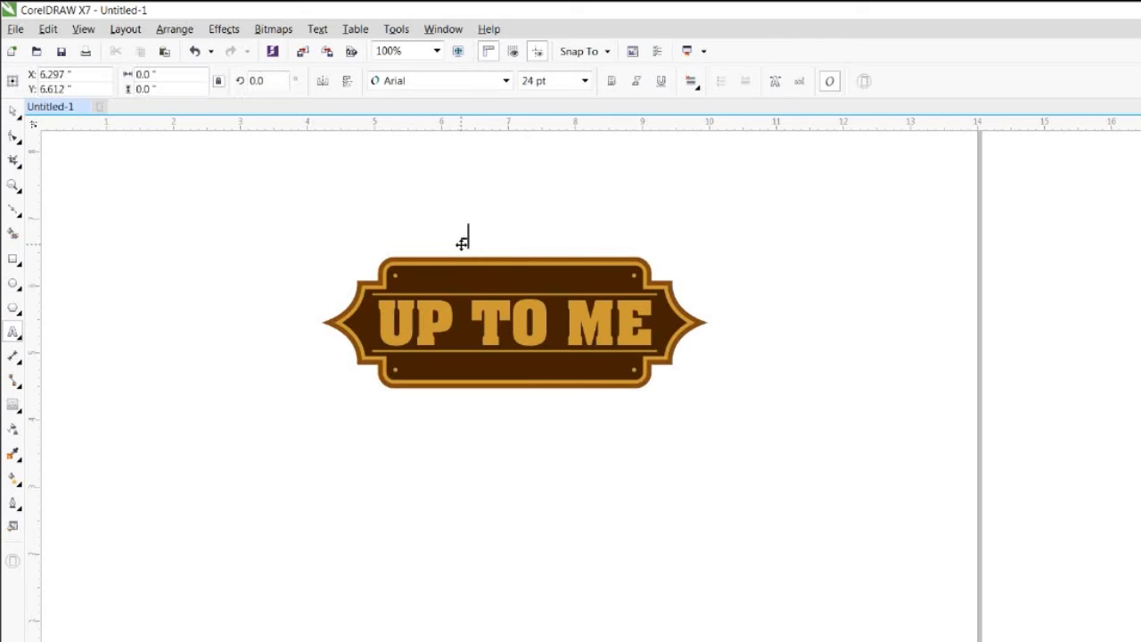
type("SEARCH FOR-")
key("ctrl+space")
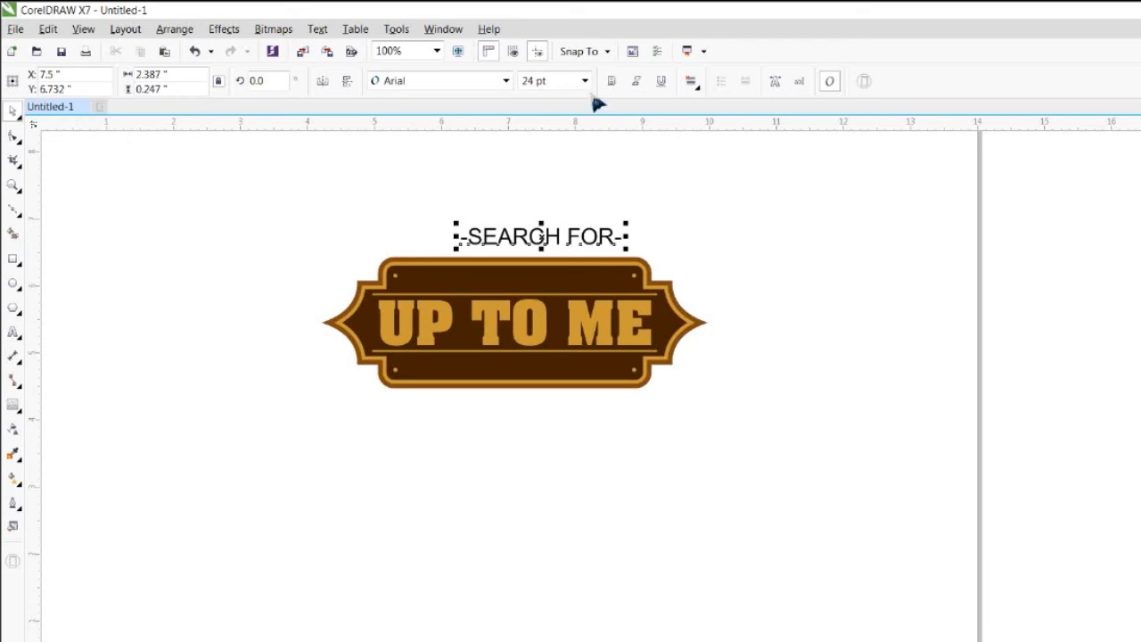
left_click(611, 81)
left_click_drag(628, 222, 546, 230)
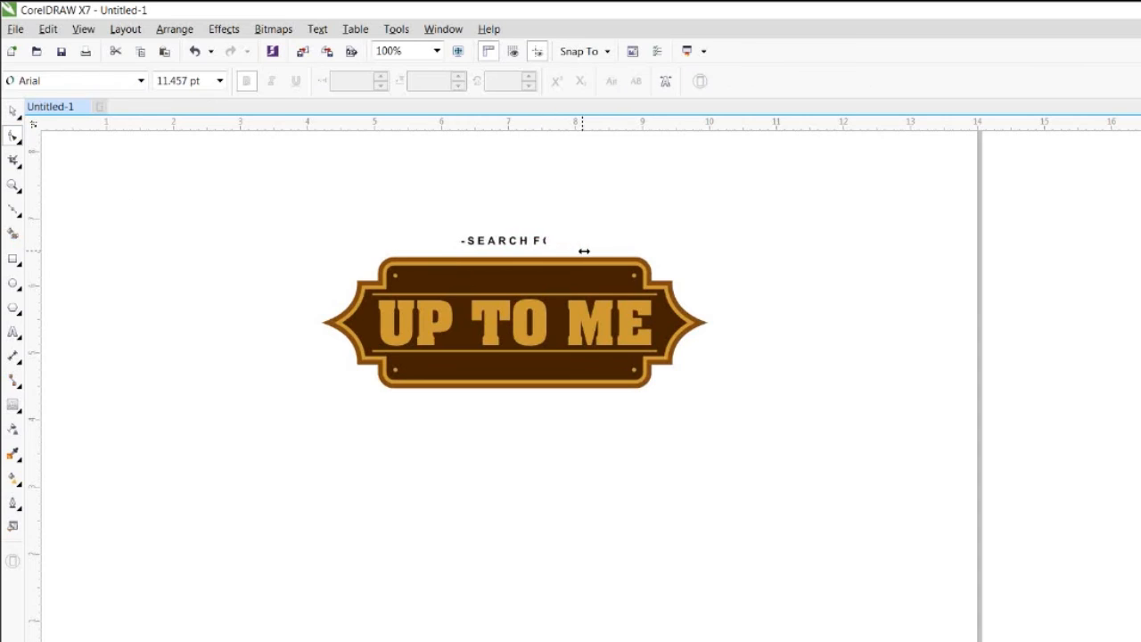
Centre "-SEARCH FOR-" horizontally on the badge, move it just above the upper gold line and fill it with gold
left_click(560, 284)
key("c")
left_click(600, 229)
left_click_drag(535, 241, 535, 282)
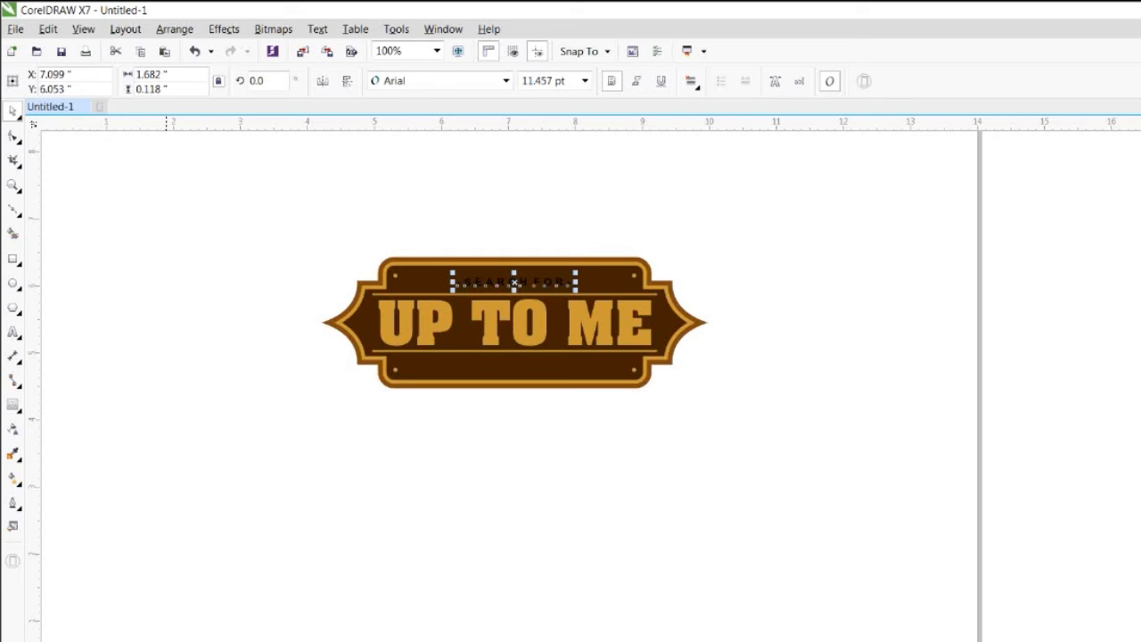
left_click(166, 641)
left_click(759, 469)
Copy the "-SEARCH FOR-" text straight down below the lower gold line and change the copy to "YOUTUBE CHANNEL"
left_click_drag(511, 287, 511, 370)
right_click(511, 370)
left_click(510, 372)
double_click(501, 365)
key("ctrl+a")
type("YO")
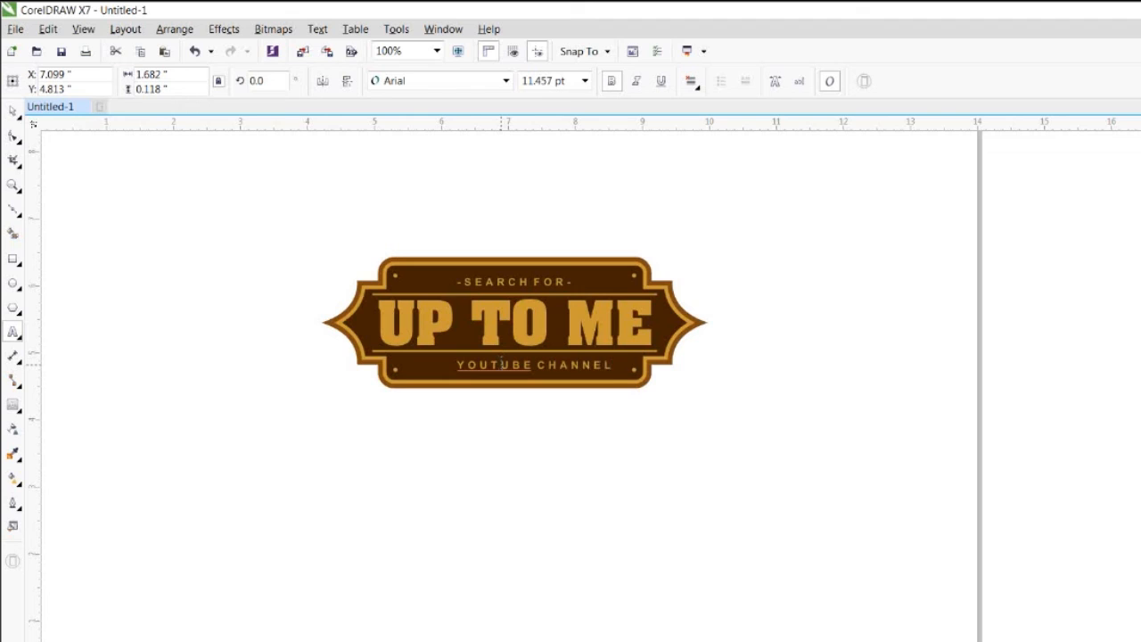
Centre the "YOUTUBE CHANNEL" text horizontally on the badge
left_click(15, 112)
left_click(425, 360, "shift")
key("c")
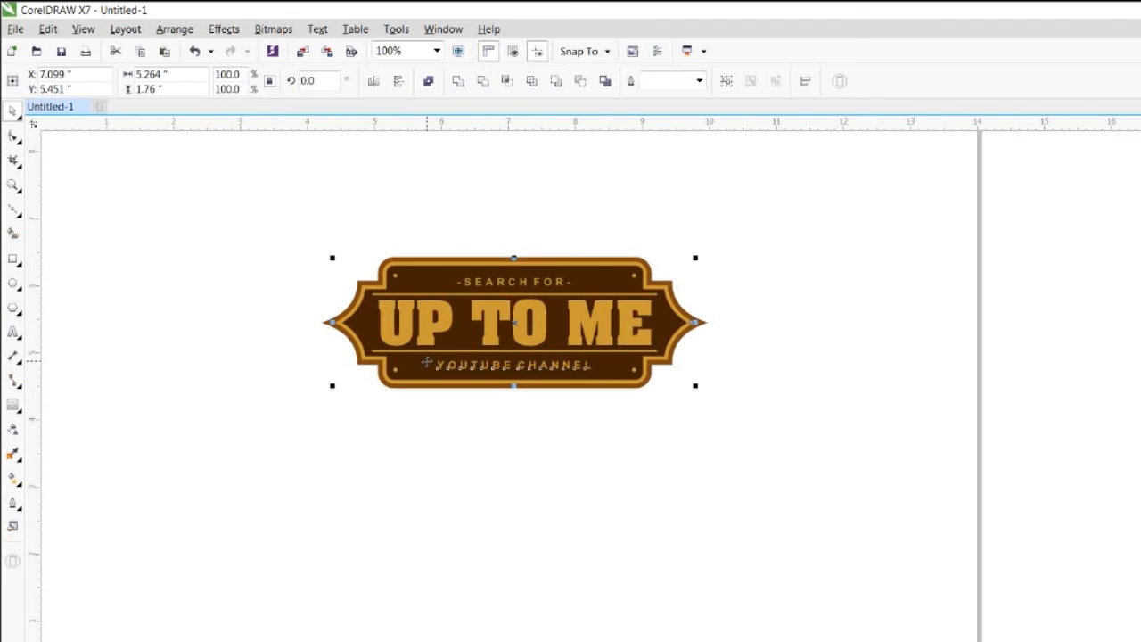
Group the two small text lines and centre the group vertically on the badge
left_click(427, 361, "shift")
left_click(468, 283, "shift")
key("ctrl+g")
left_click(447, 284, "shift")
left_click(477, 225)
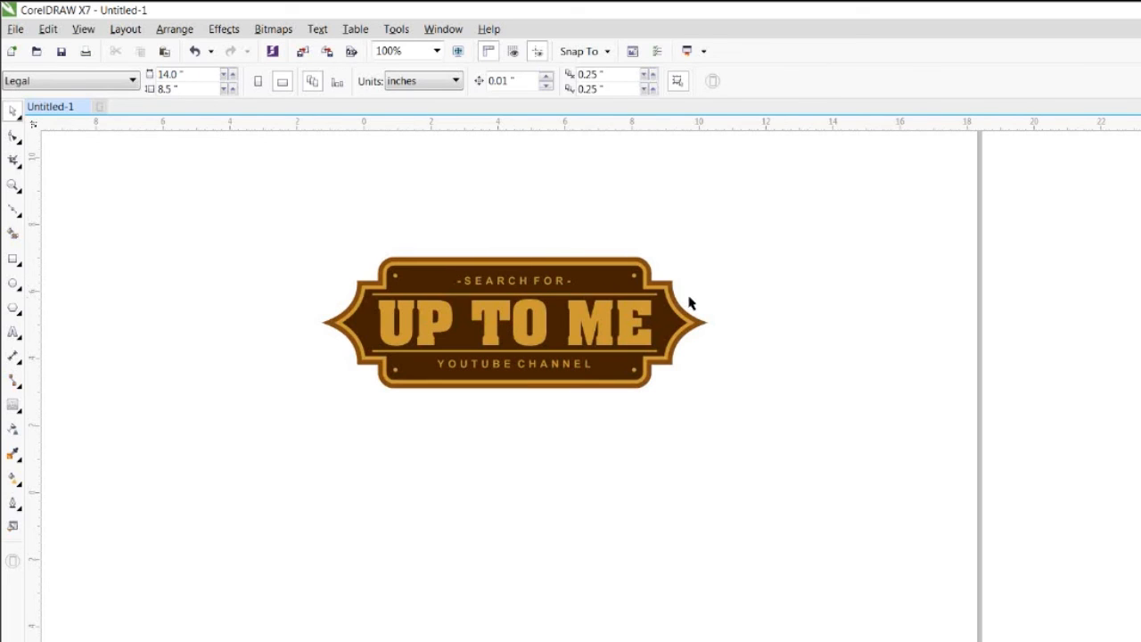
Examine the finished badge up close and return the view to 100% zoom
scroll(689, 297, "down", 1)
left_click_drag(456, 229, 716, 382)
key("z")
key("space")
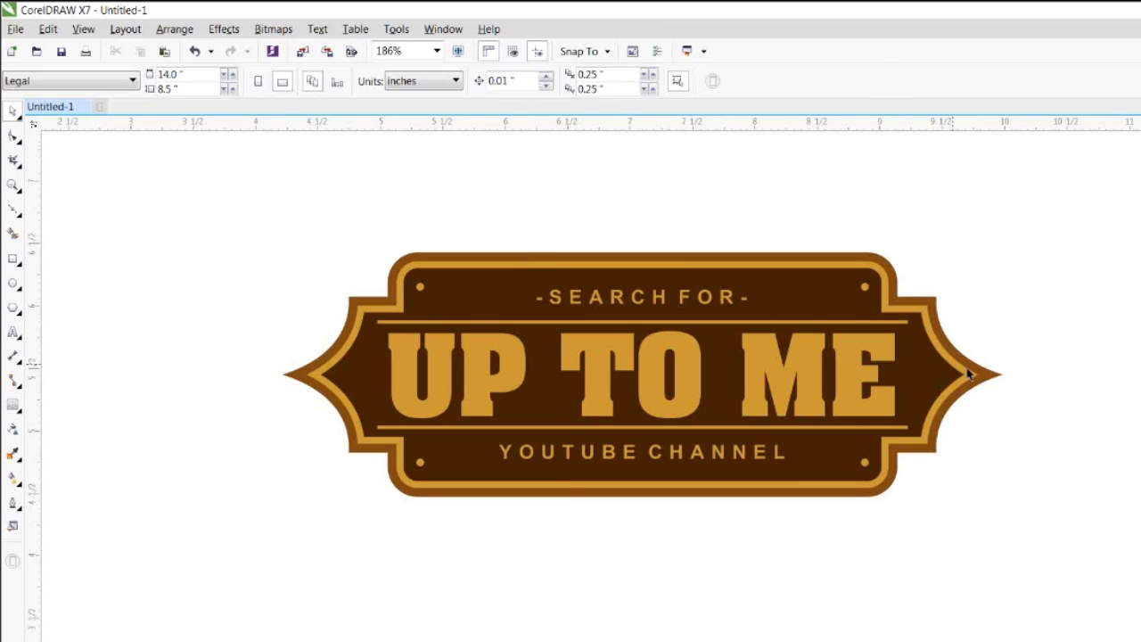
left_click(437, 51)
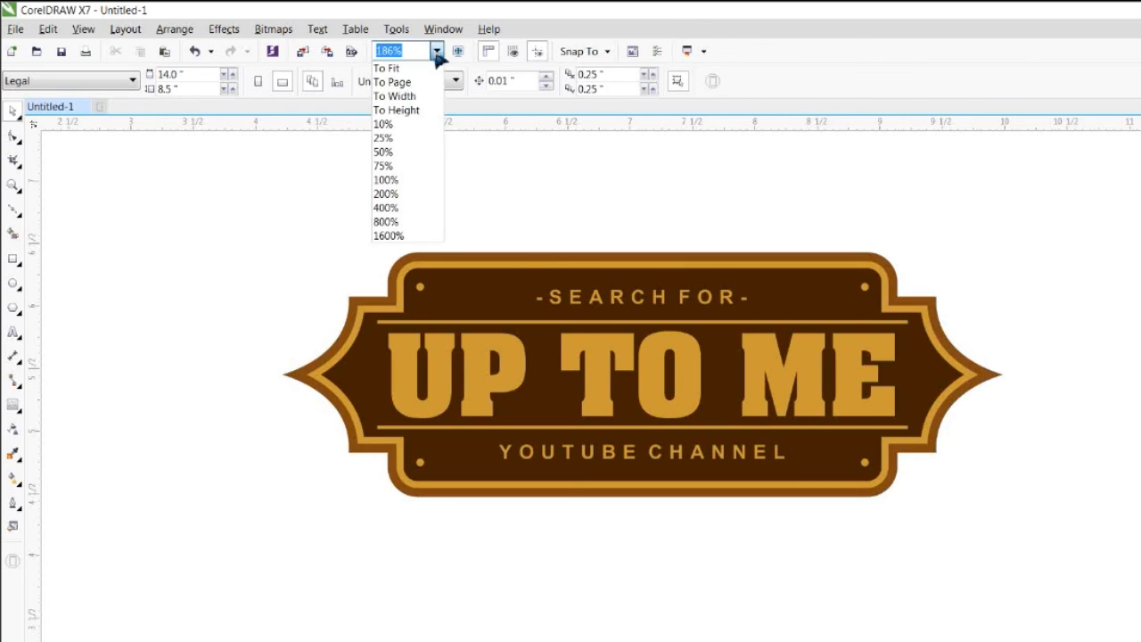
left_click(383, 180)
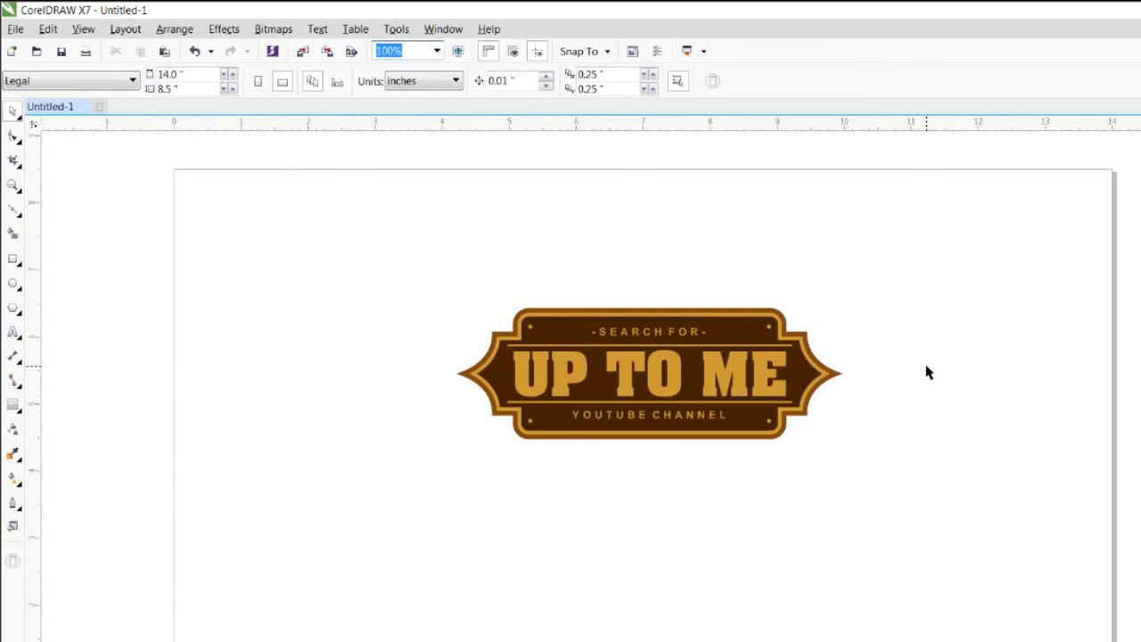